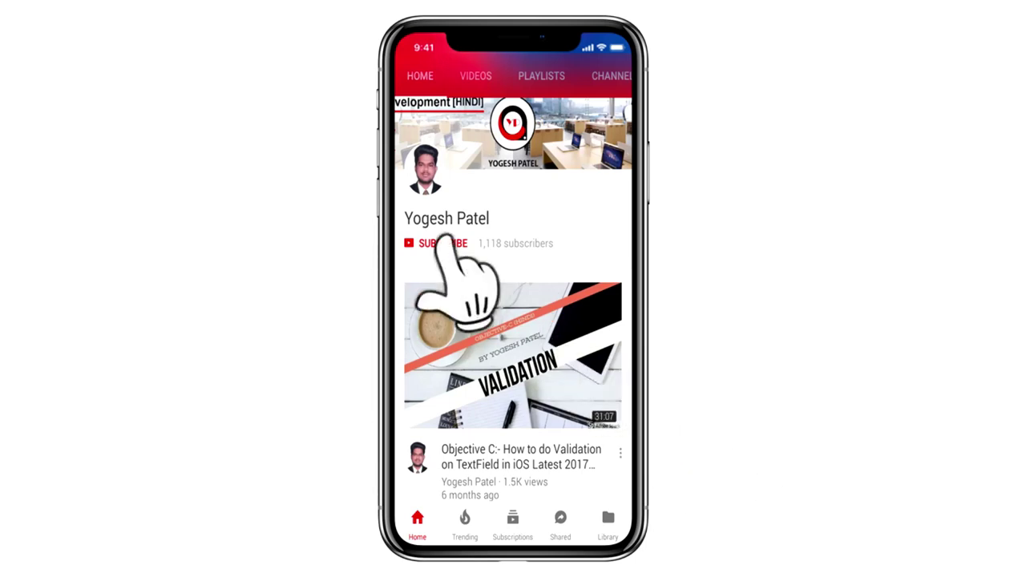
Select the 'Queues & Thread' title slide in the Thread presentation.
click(571, 244)
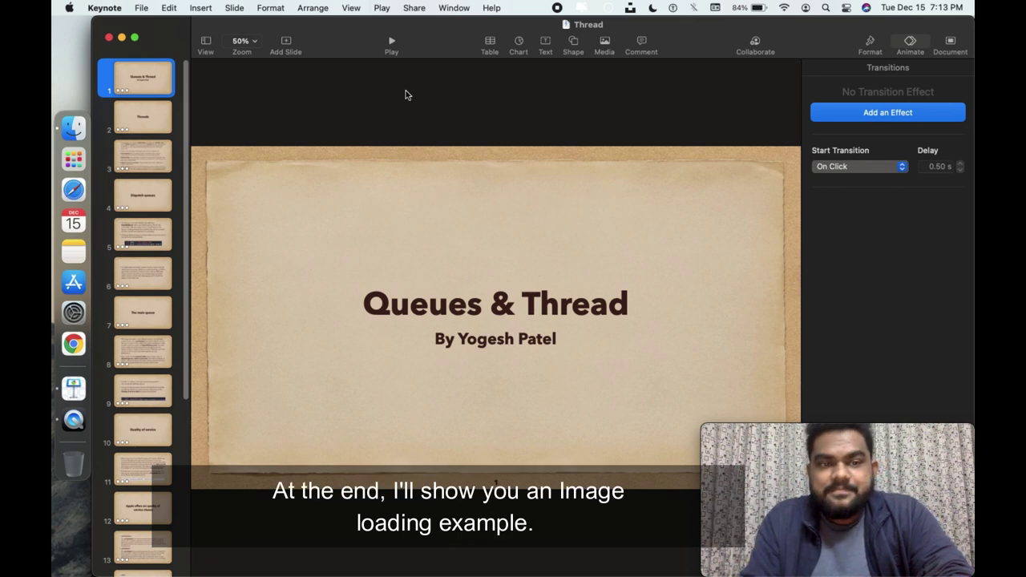
Play the deck as a slideshow in a window and advance to the Threads slide.
click(373, 5)
click(390, 40)
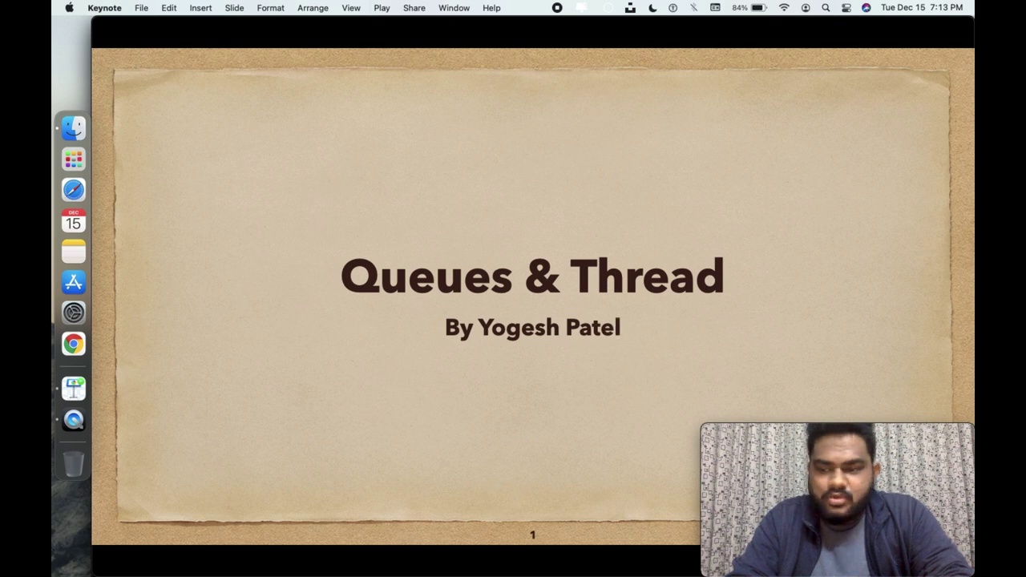
key(Right)
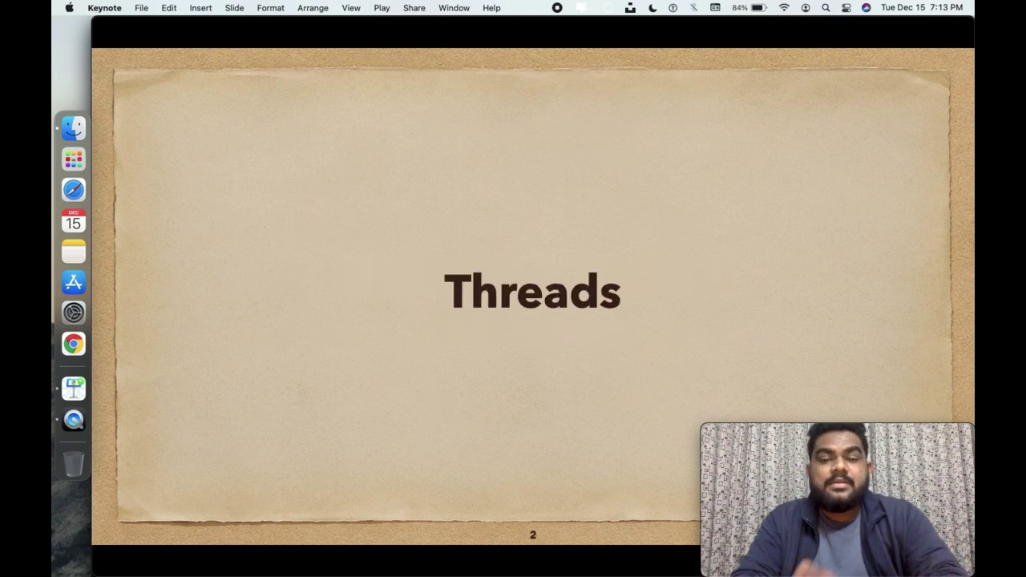
Advance to slide 3 on multithreading and threads of execution.
key(Right)
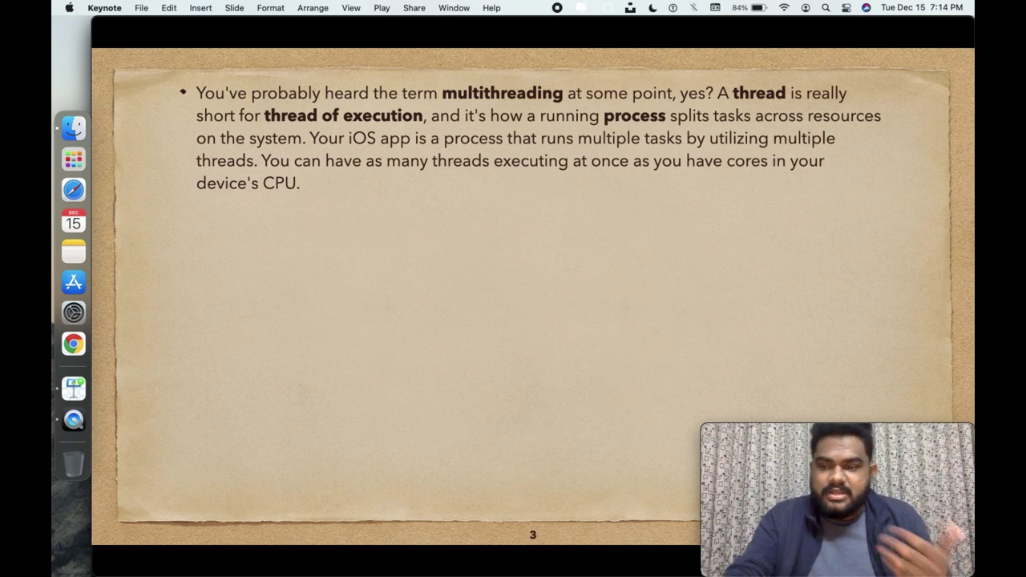
Build in the thread advantages: faster execution, responsiveness and optimized resource consumption.
key(Right)
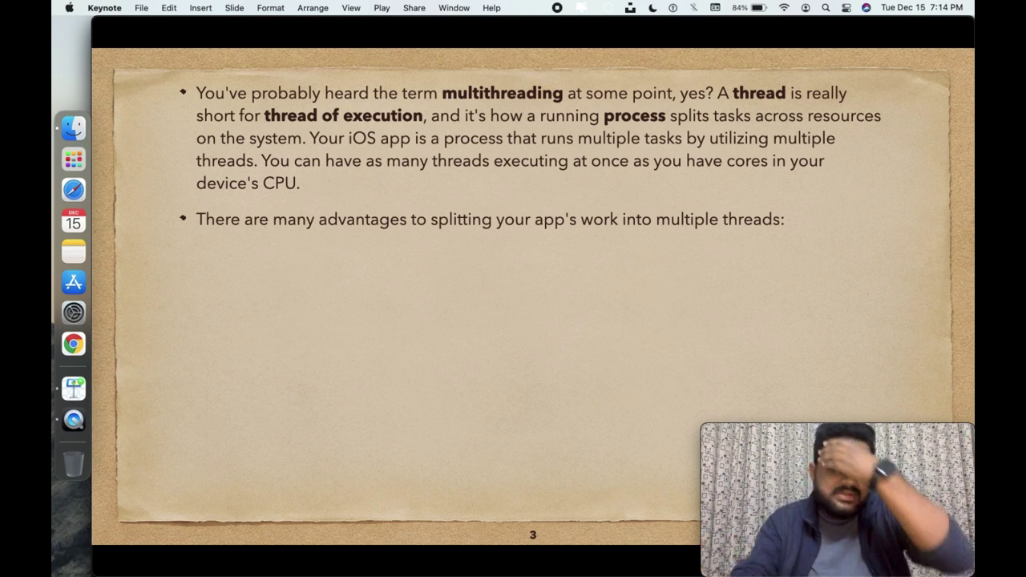
key(Right)
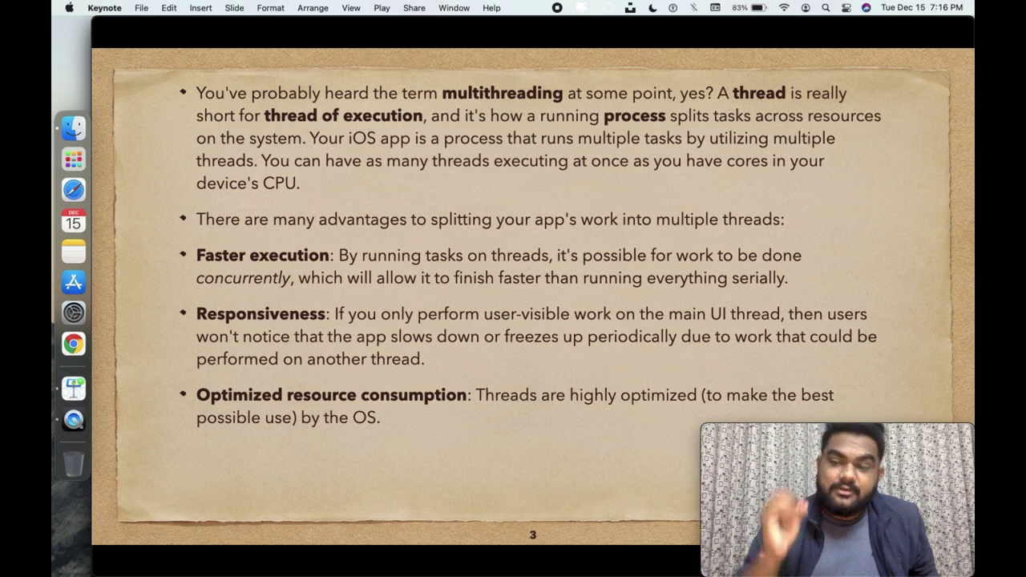
Reveal the last bullet on OS-managed thread creation and move the camera preview to the top-right.
key(Right)
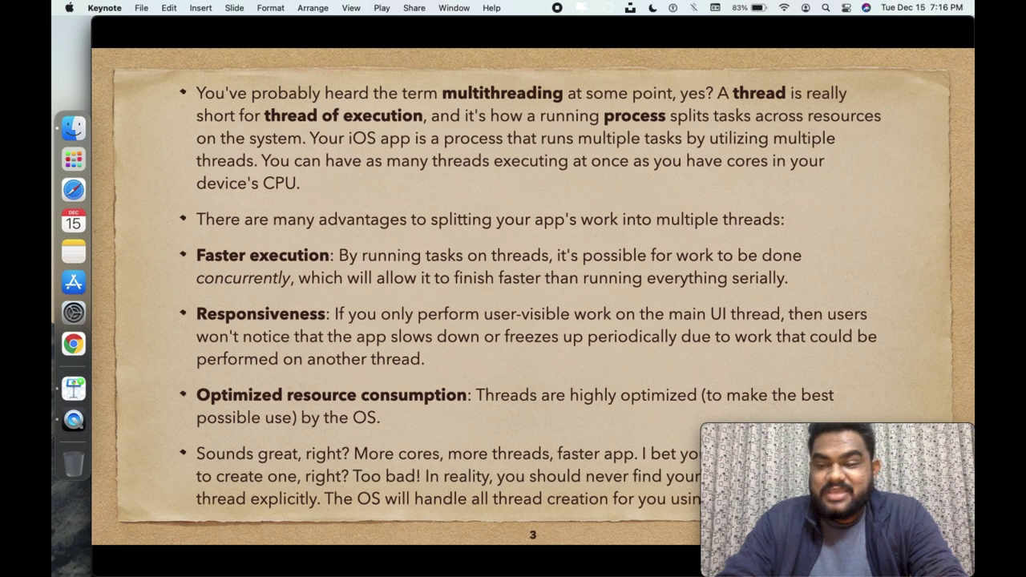
drag(754, 427, 755, 55)
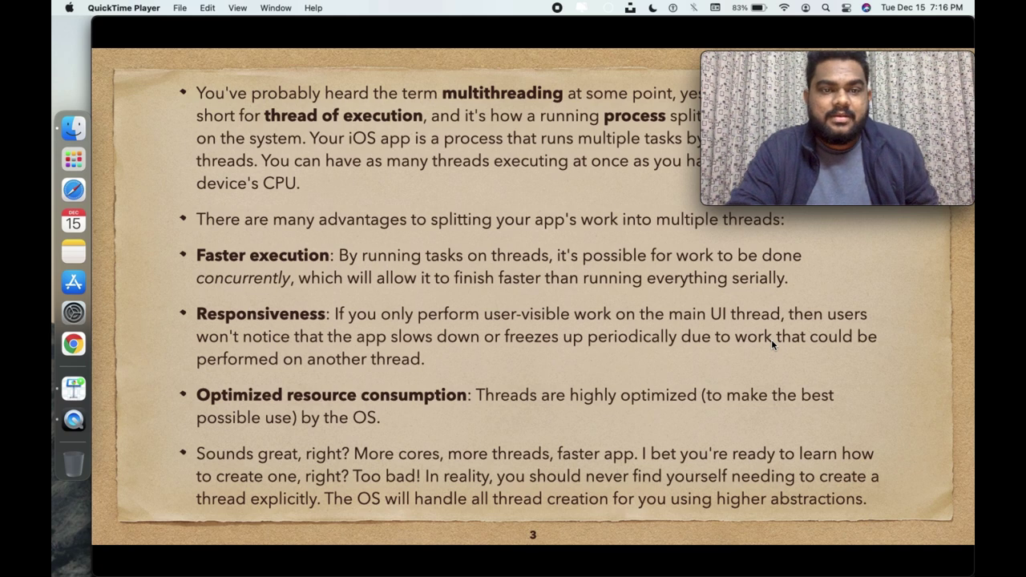
Bring the slideshow forward and advance to slide 4, 'Dispatch queues'.
click(692, 431)
click(692, 430)
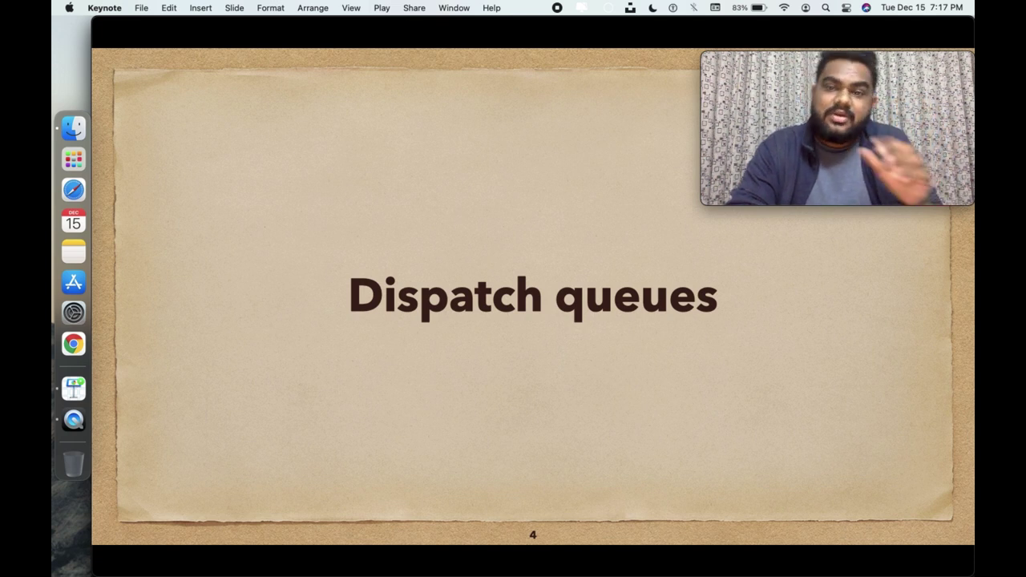
Advance to the DispatchQueue slide 5 and lower the presentation window.
key(Right)
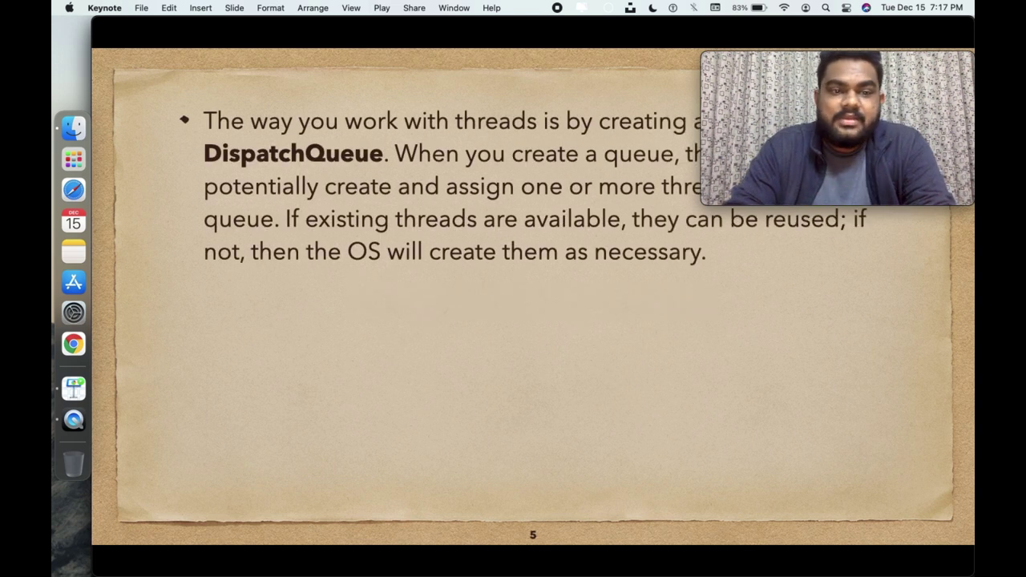
drag(607, 24, 604, 165)
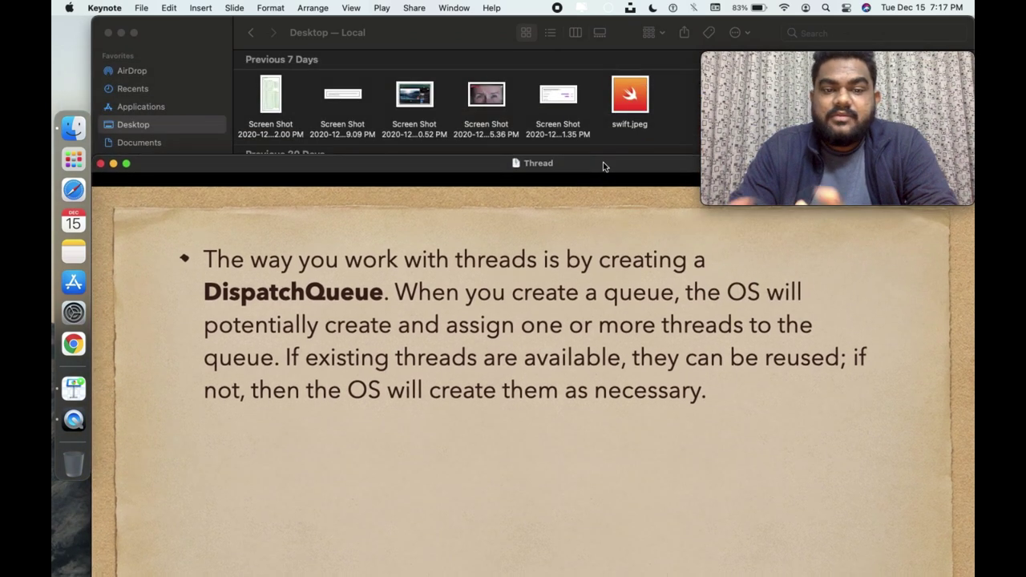
Scroll the Finder Desktop window to Previous 30 Days, then close it.
scroll(603, 162, down, 3)
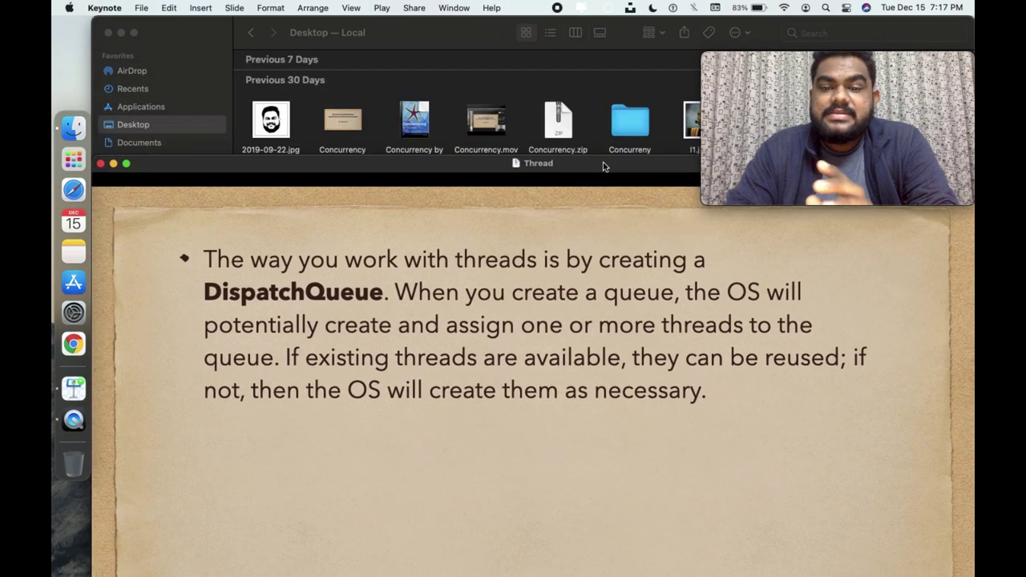
click(107, 32)
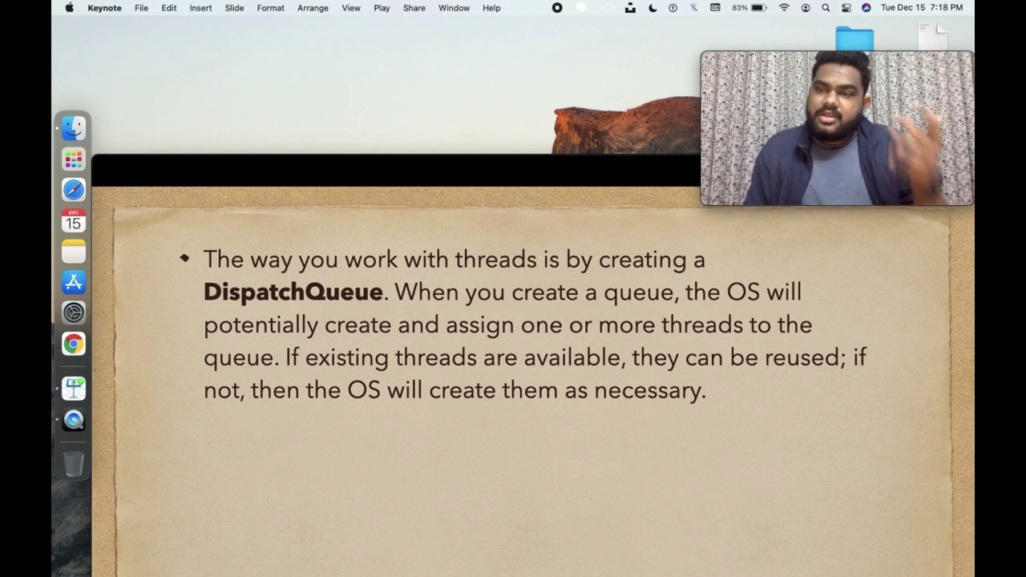
Reveal the bullet on creating a dispatch queue and raise the slideshow window.
key(Right)
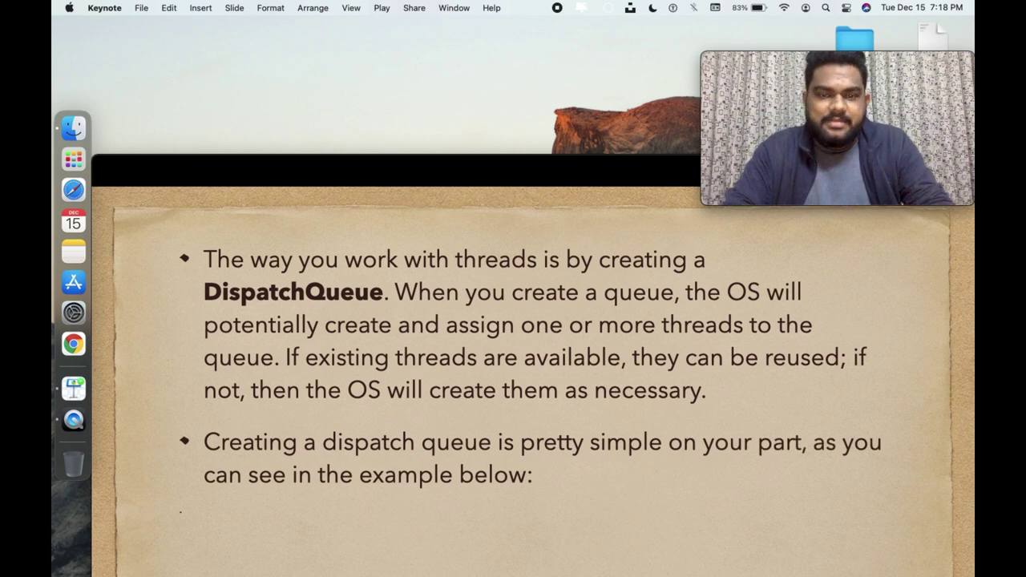
drag(327, 162, 327, 64)
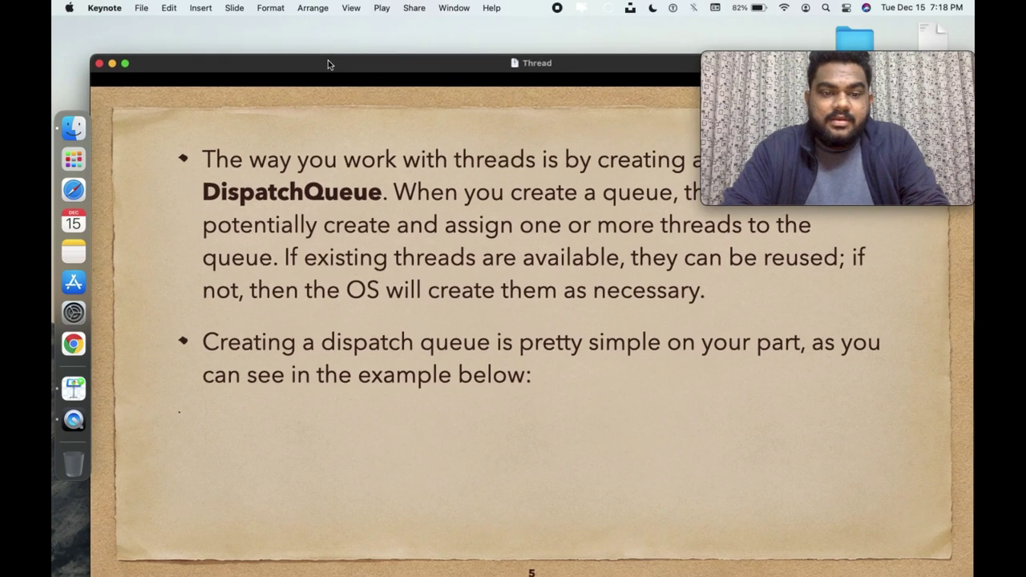
Show the DispatchQueue code example, then advance through slides 6–8 to the DispatchQueue.main explanation.
key(Right)
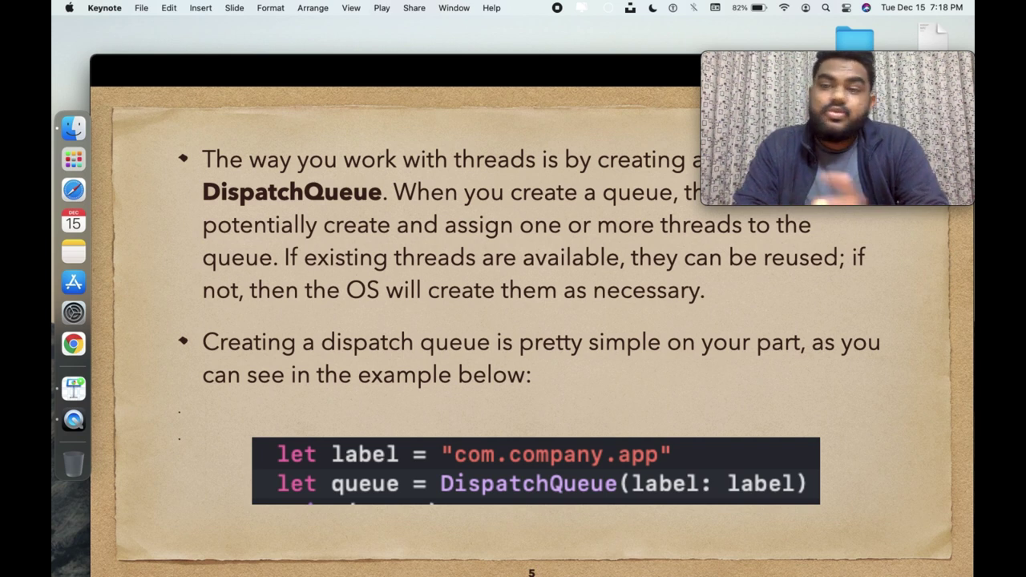
key(Right)
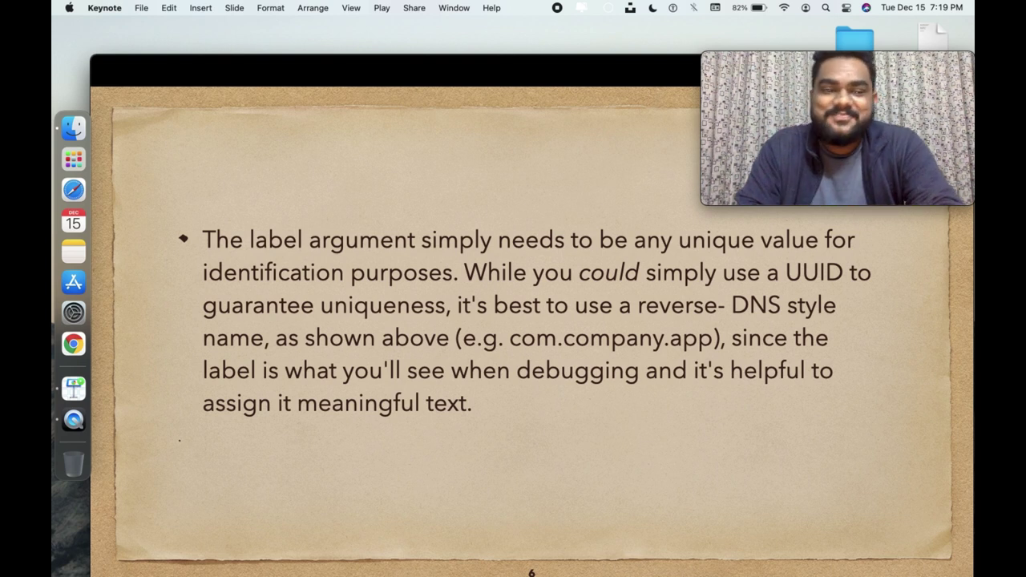
key(Right)
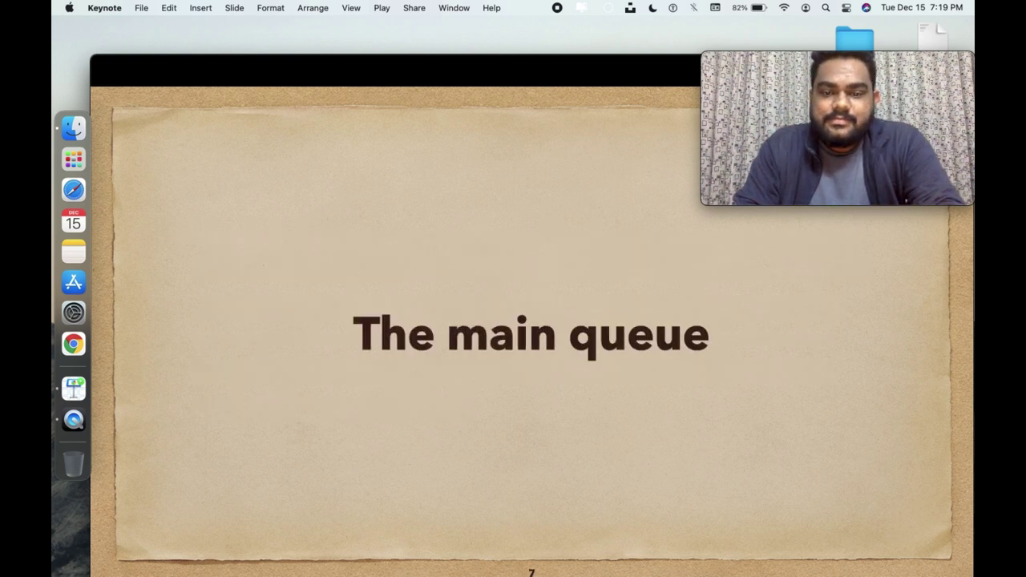
key(Right)
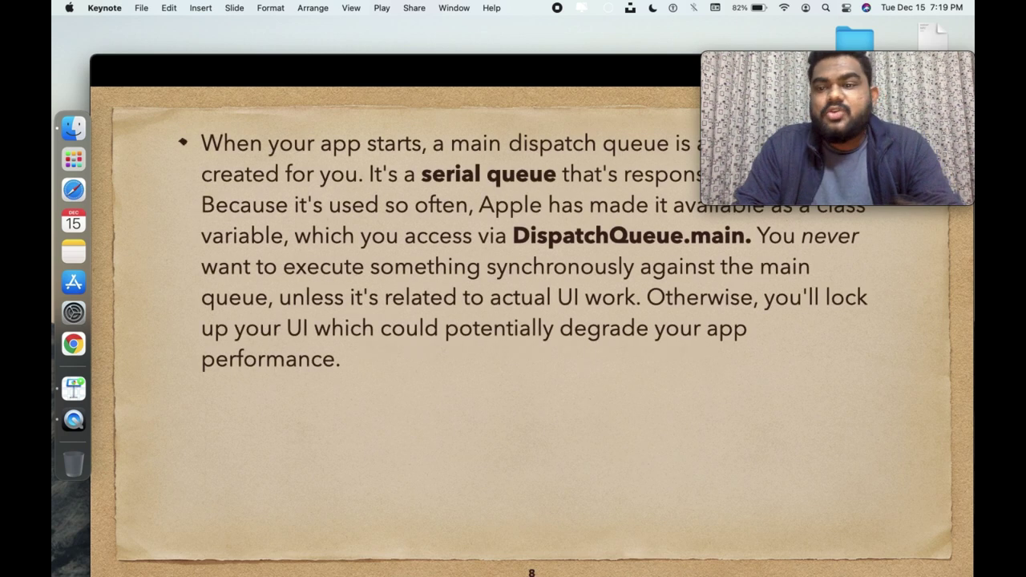
Move the slideshow window back down to show the DispatchQueue.main serial-queue slide.
drag(583, 64, 584, 147)
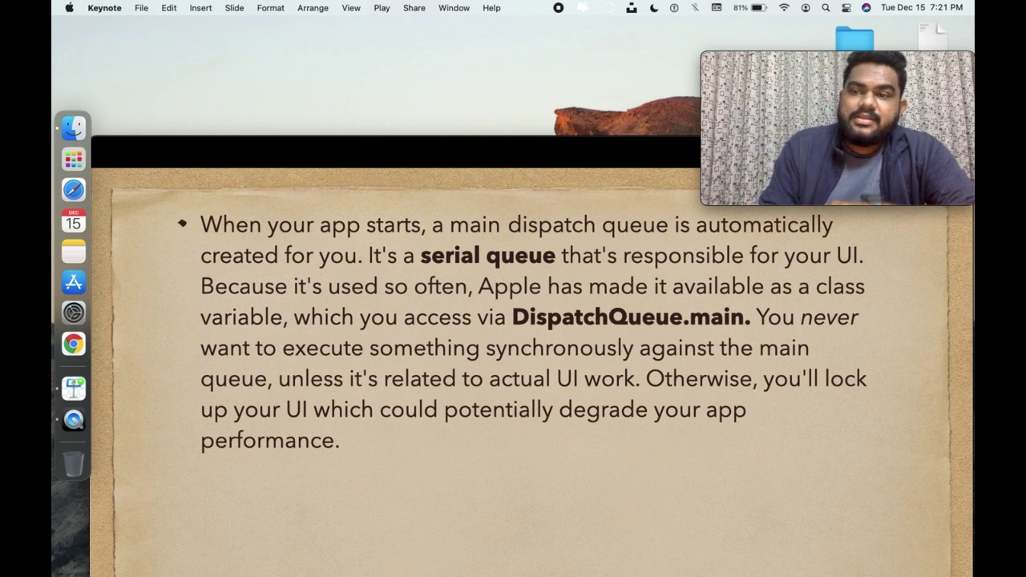
Build the serial-versus-concurrent queues bullet and raise the window so slide 8 is fully visible.
key(Right)
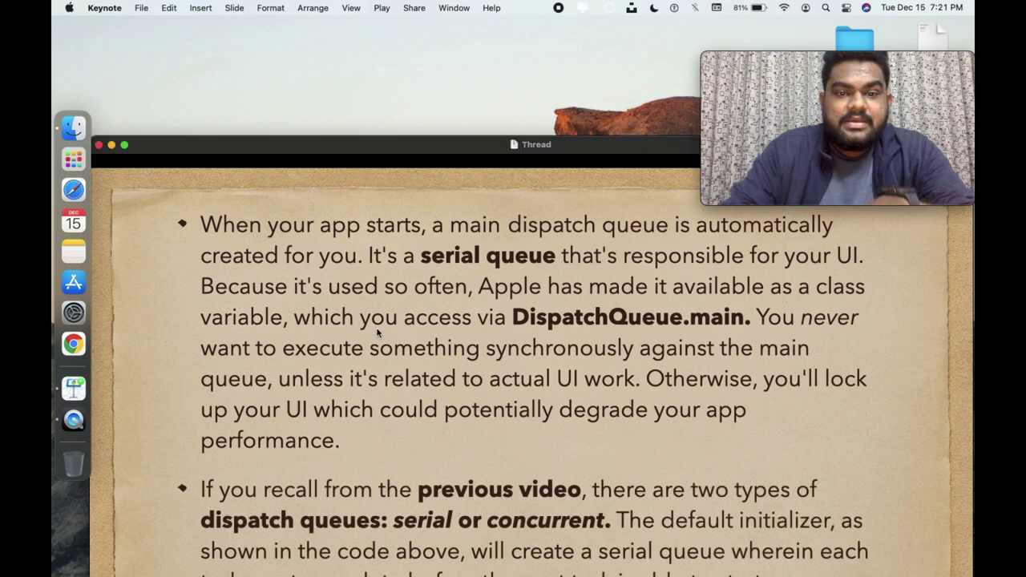
drag(383, 151, 375, 79)
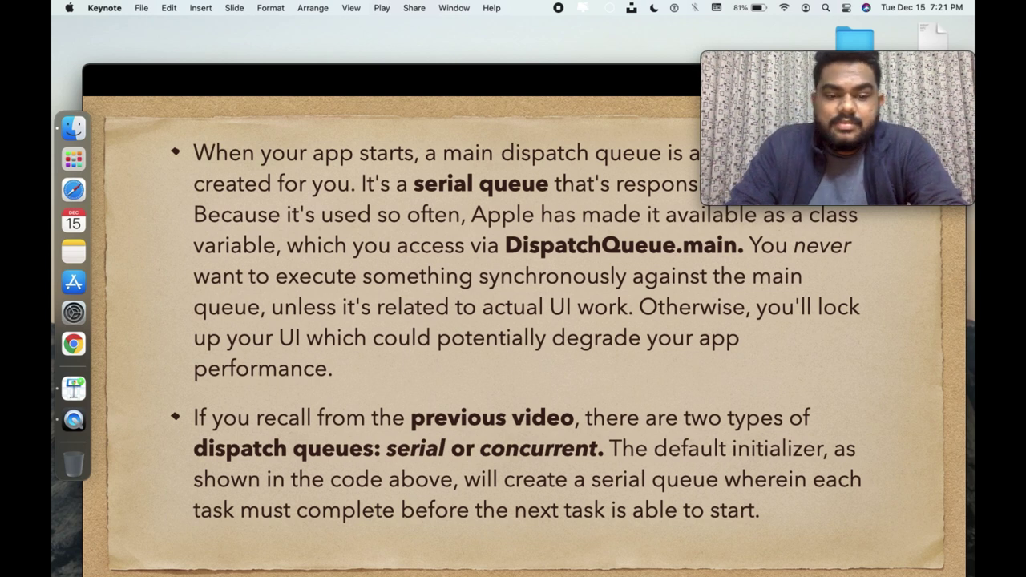
Step through the concurrent-queue slide, global queues bullet and code example, reaching 'Quality of service'.
key(Right)
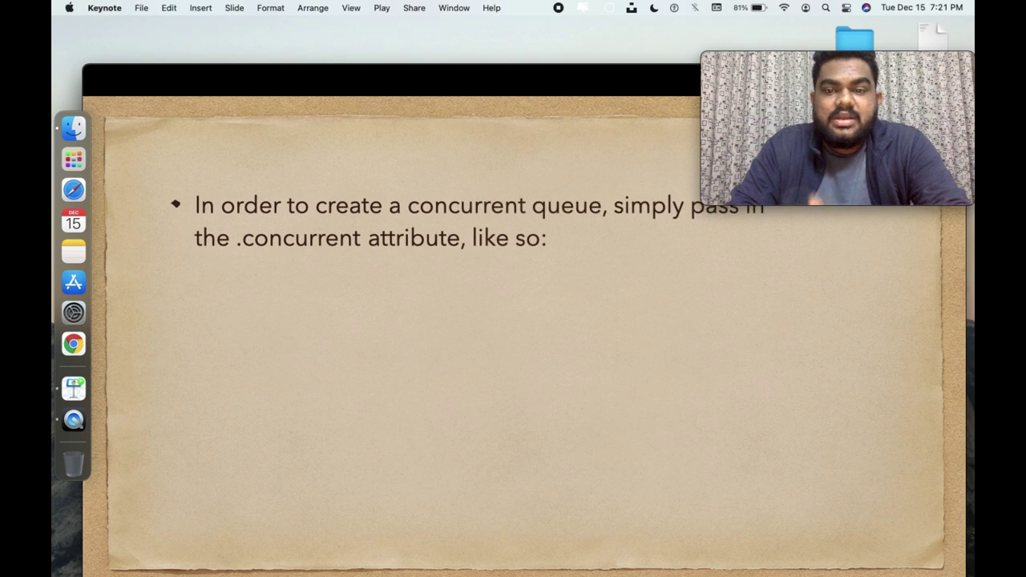
key(Right)
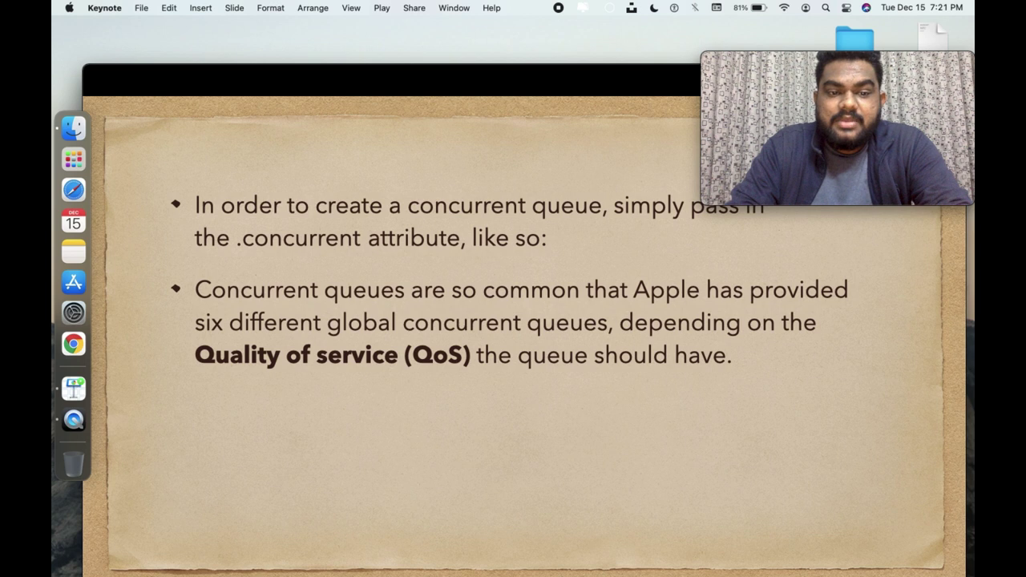
key(Right)
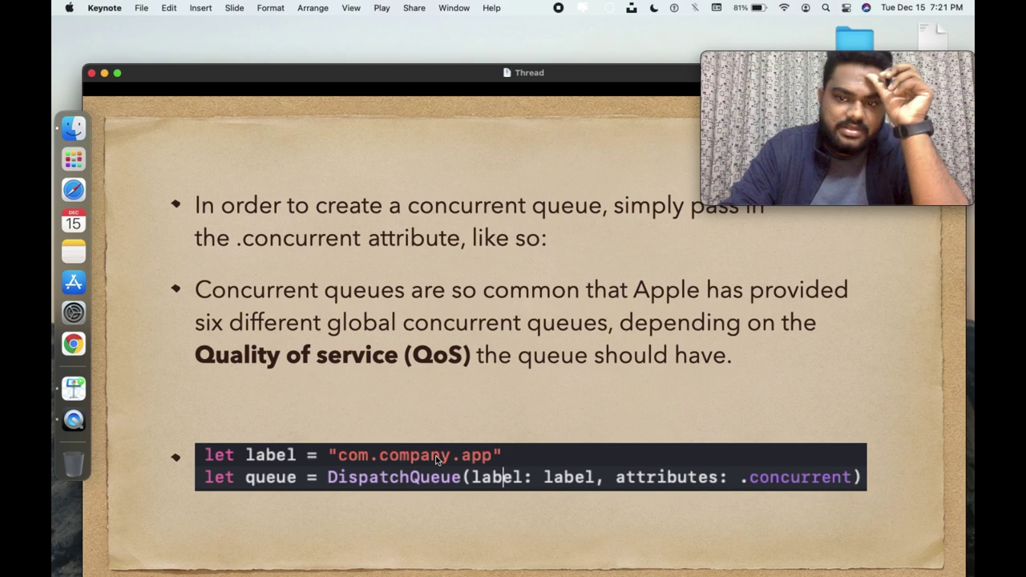
click(475, 420)
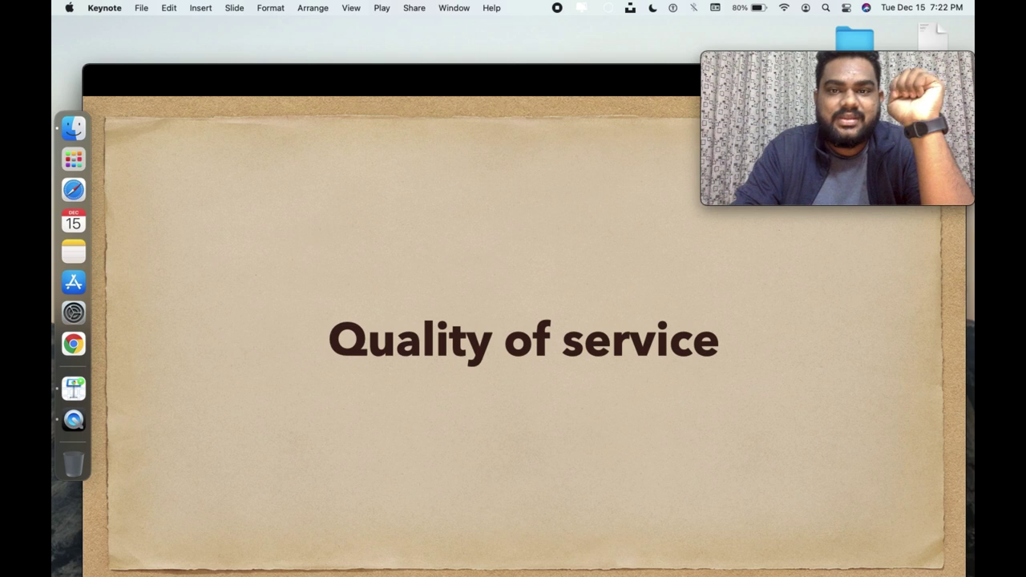
Show the DispatchQueue.global(qos: .userInteractive) slide and its paragraph on prioritizing concurrent tasks.
key(Right)
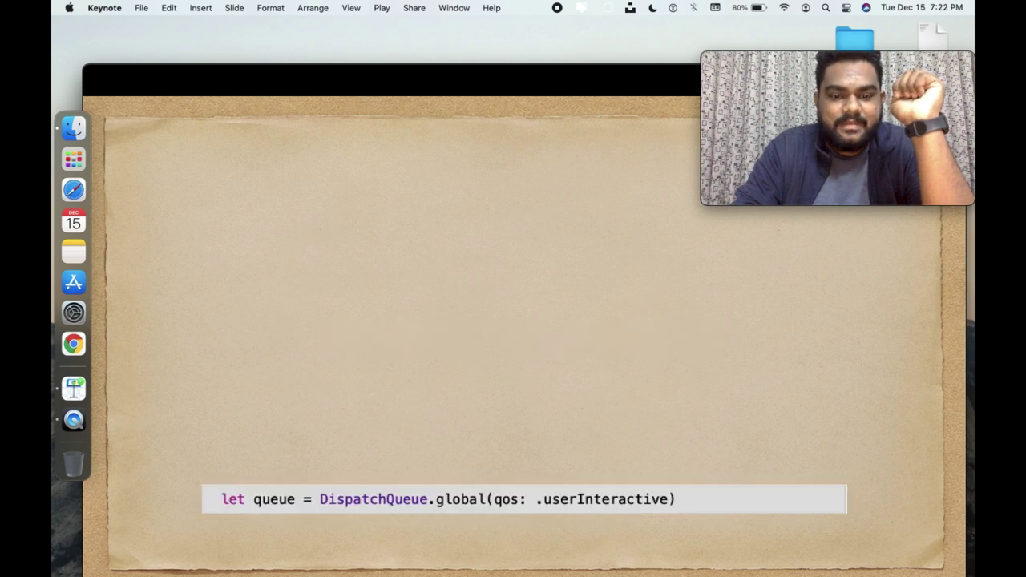
key(Right)
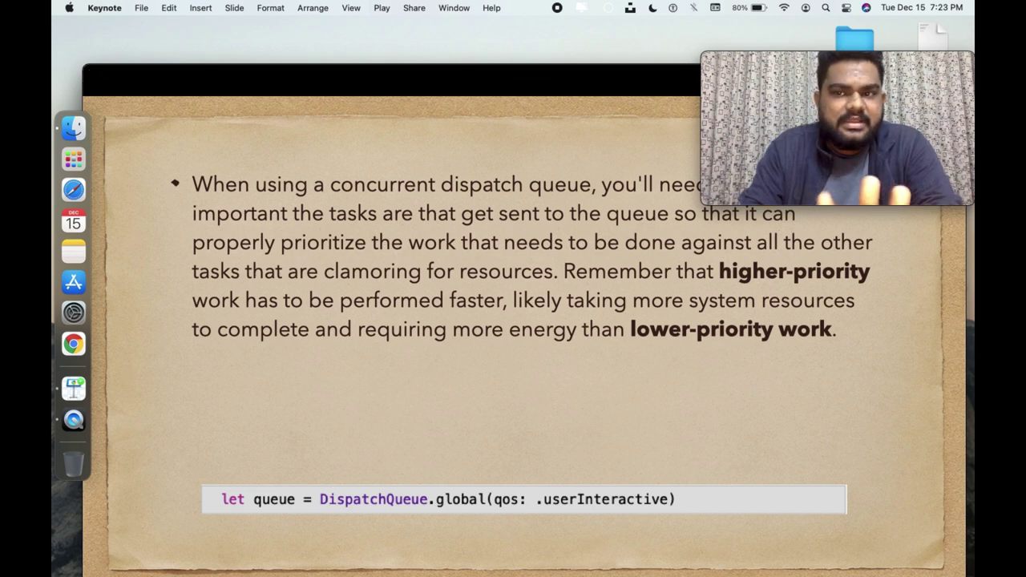
Build the predefined global queues bullet, then advance to the next blank slide.
key(Right)
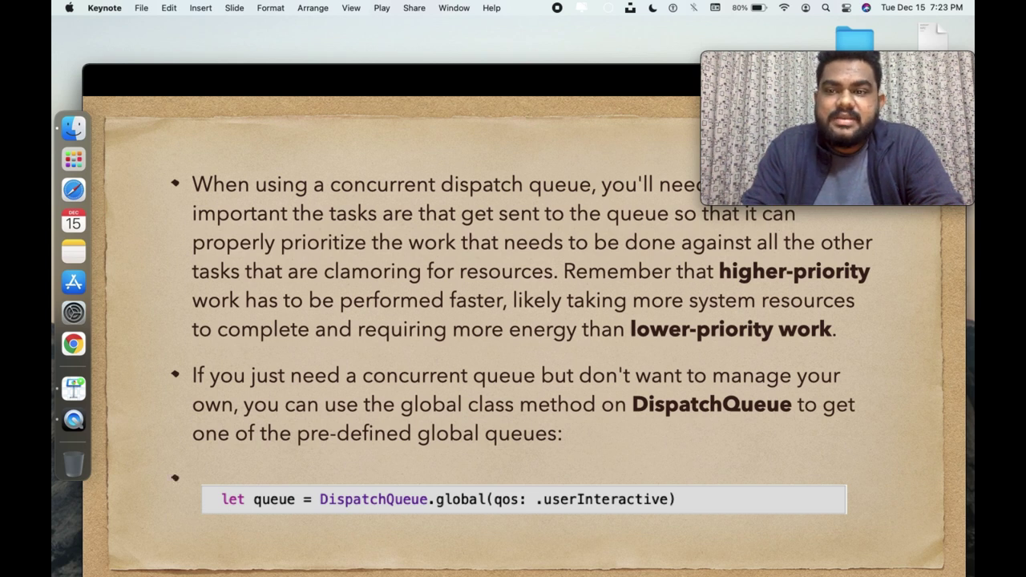
click(537, 365)
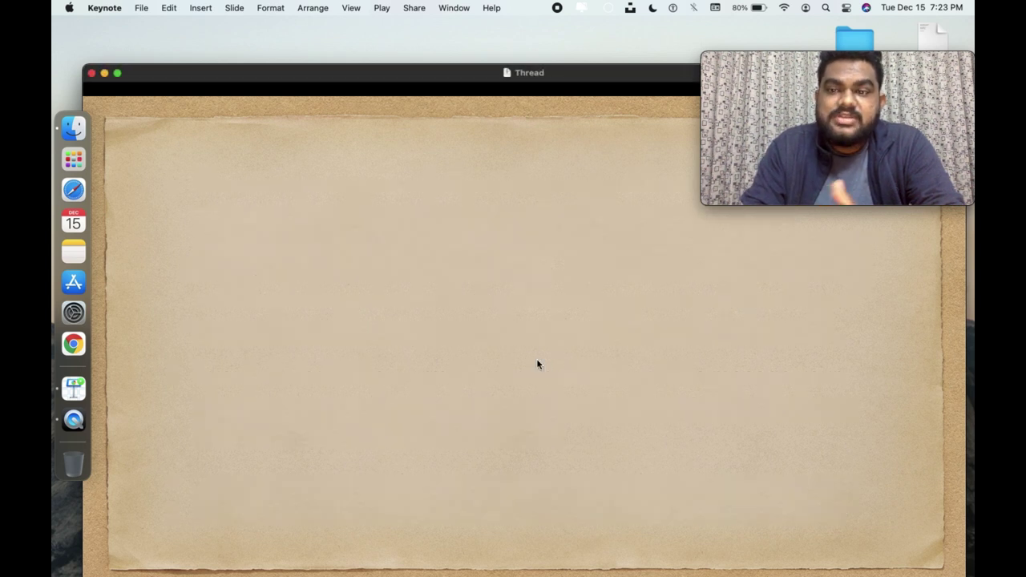
Build the six quality of service classes title, then advance to the .userInteractive slide.
click(536, 359)
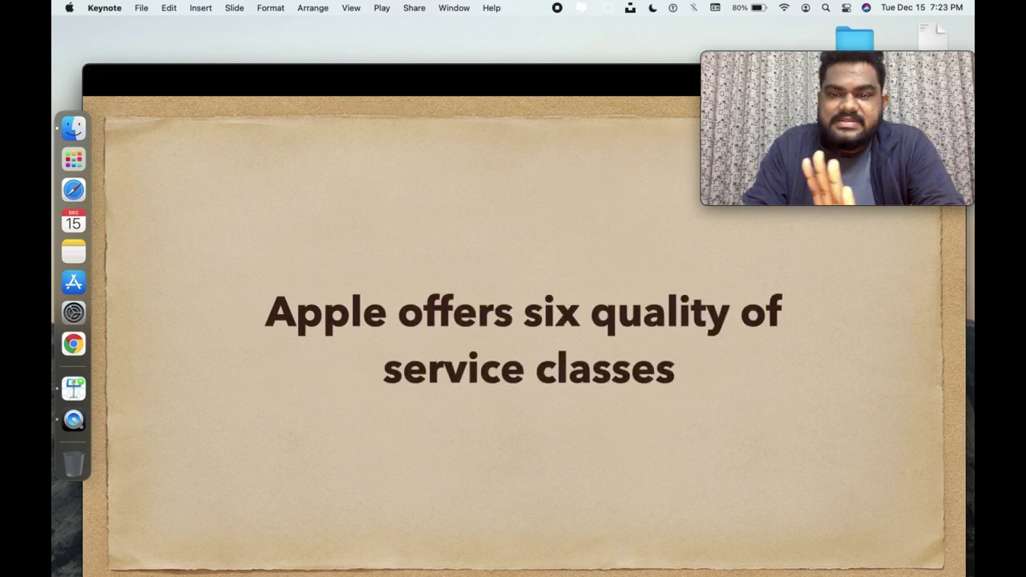
key(Right)
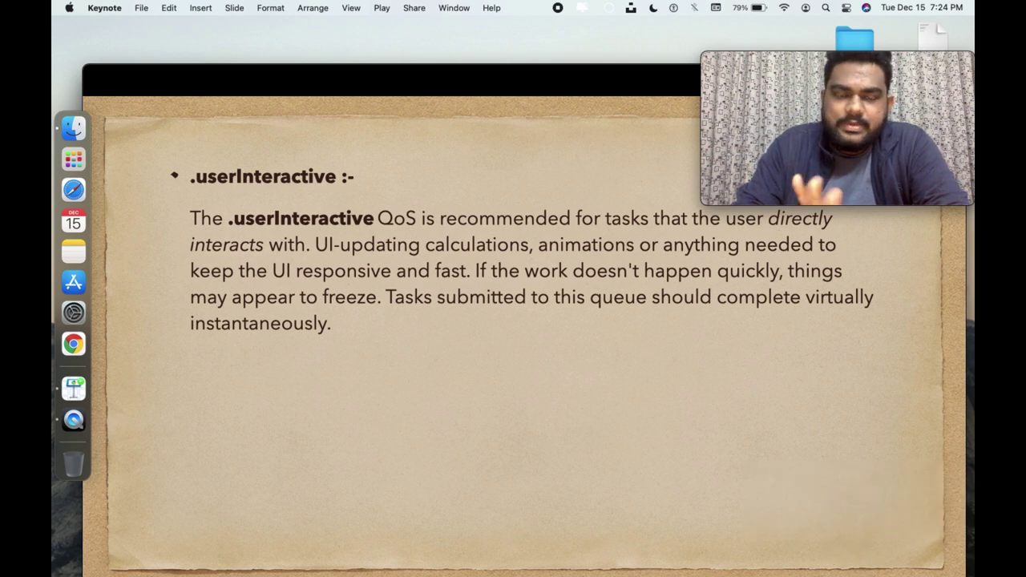
Build the .userInitiated heading and its paragraph about tasks finishing within seconds.
key(Right)
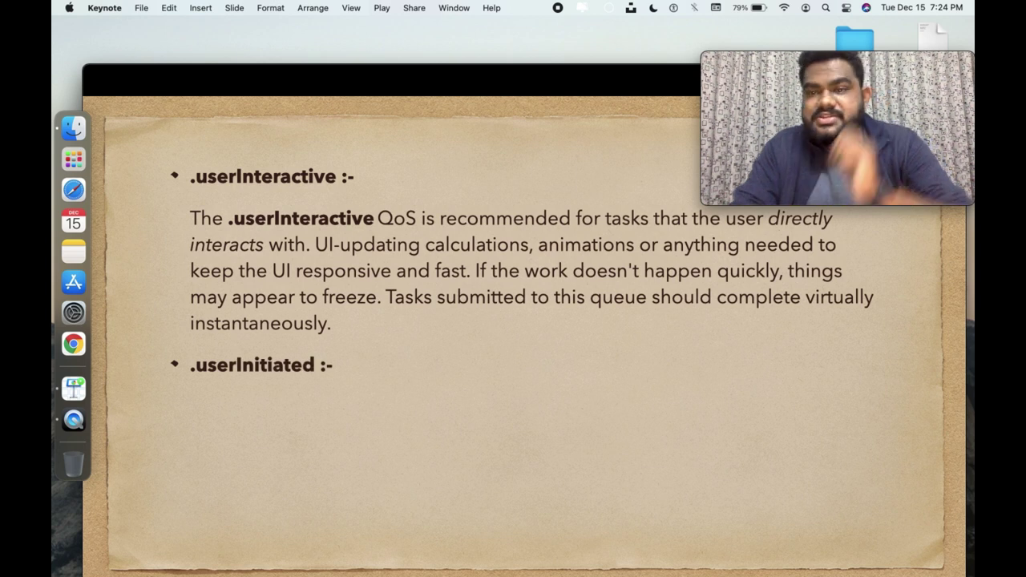
key(Right)
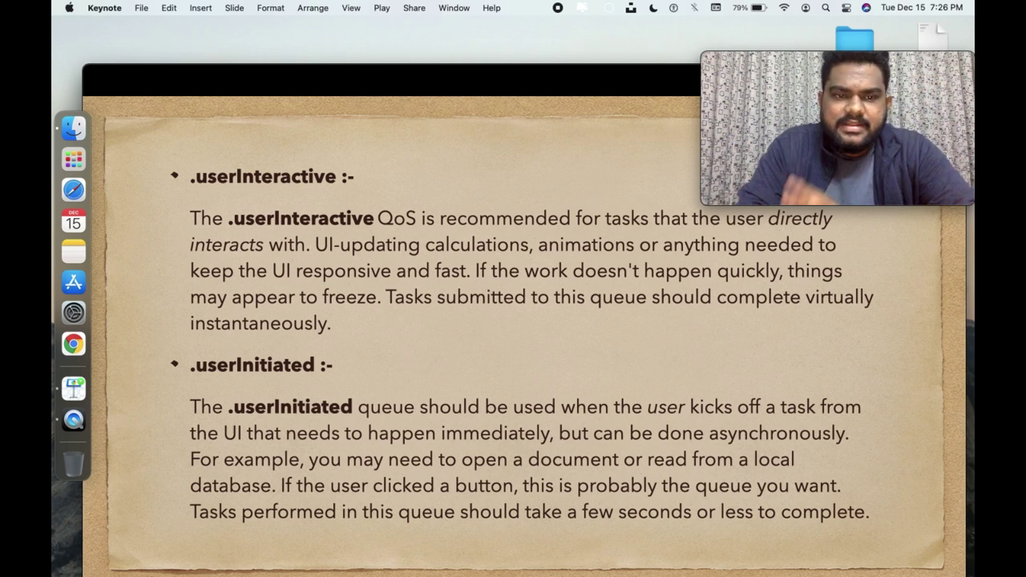
Advance to the .utility bullet for long-running tasks with progress indicators.
key(Right)
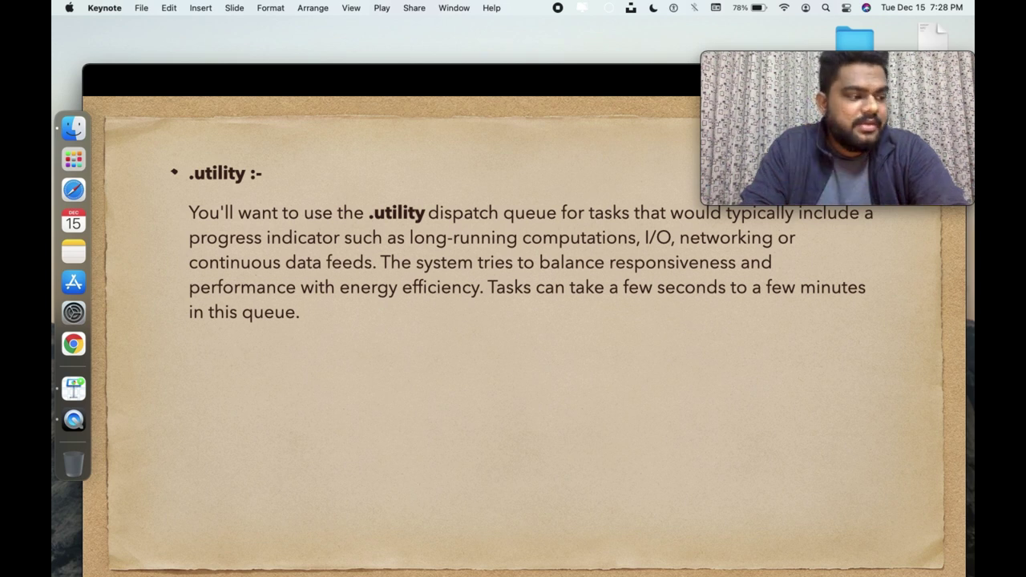
Build the .background bullet describing unnoticed tasks like backups lasting minutes or more.
key(Return)
text(background :-)
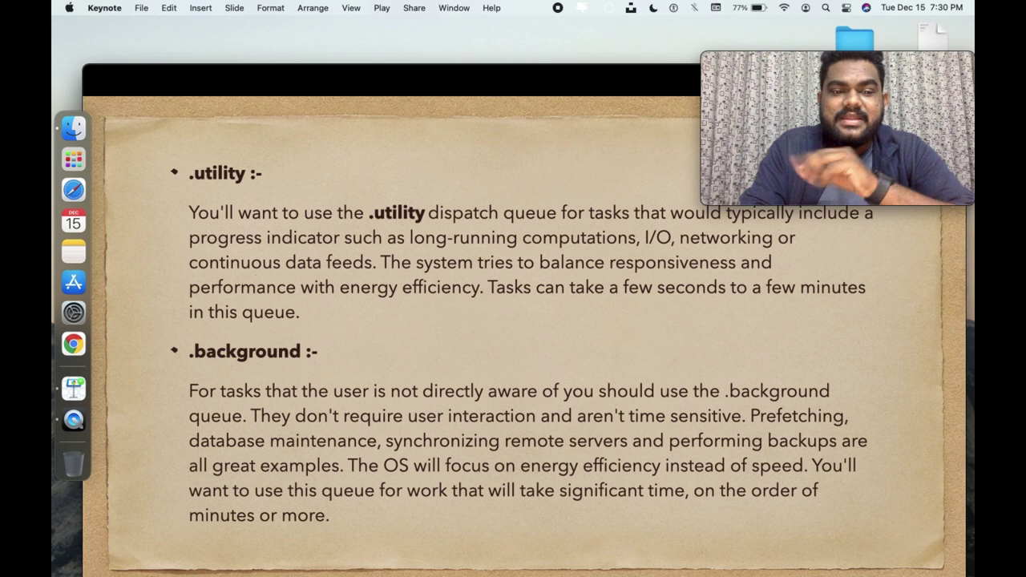
Advance to the slide headed '.default and .unspecified'.
key(Right)
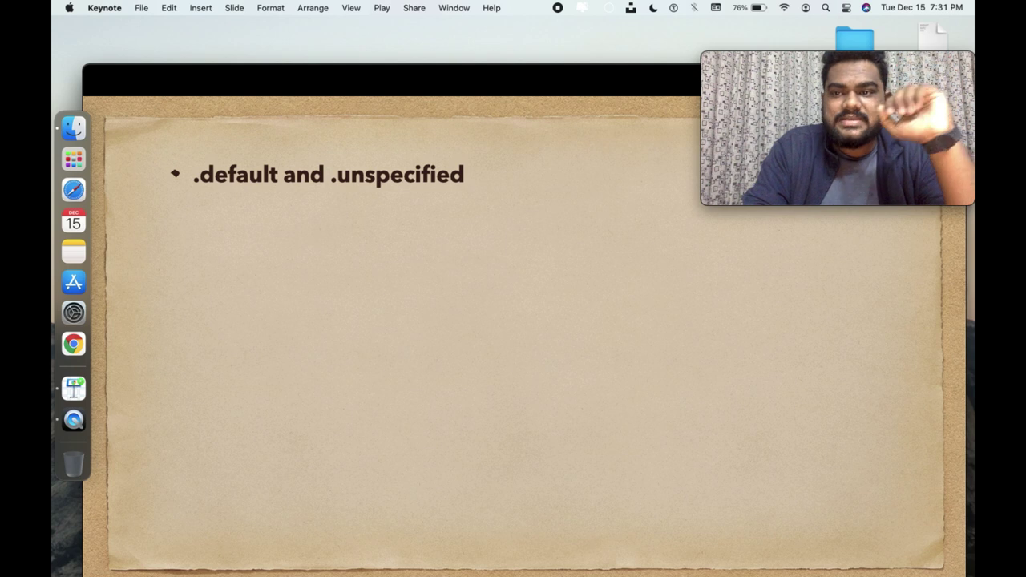
Build in the paragraph warning that .default and .unspecified exist but shouldn't be used explicitly.
key(Right)
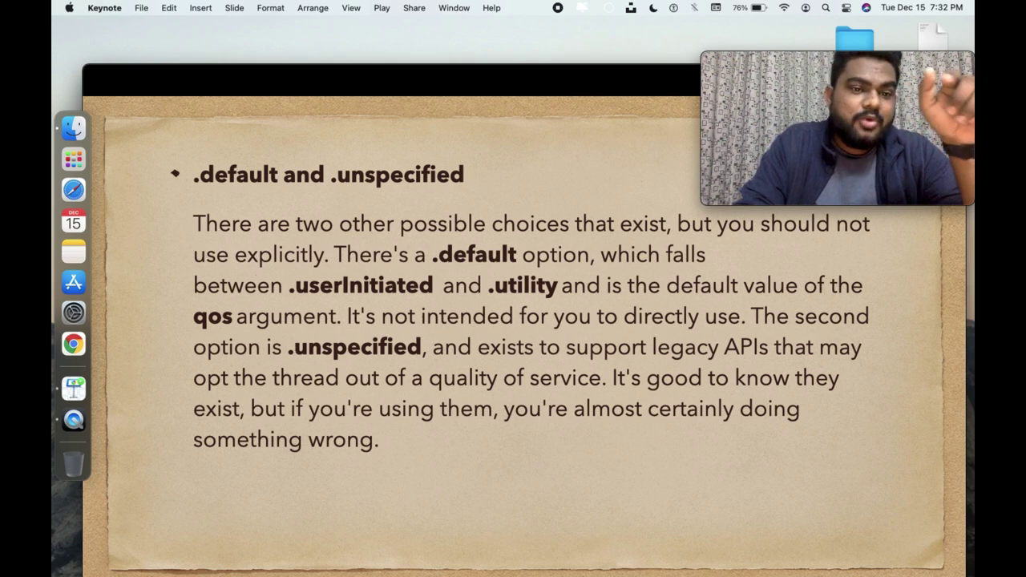
Show the Note that global queues are concurrent and FIFO, then move to the DispatchQueue initializer slide.
key(Right)
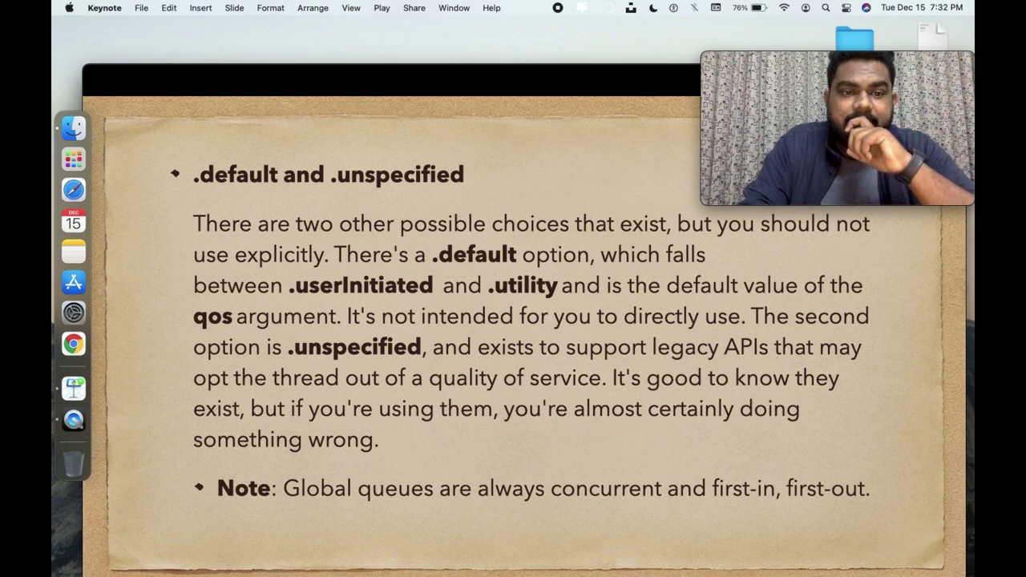
key(Right)
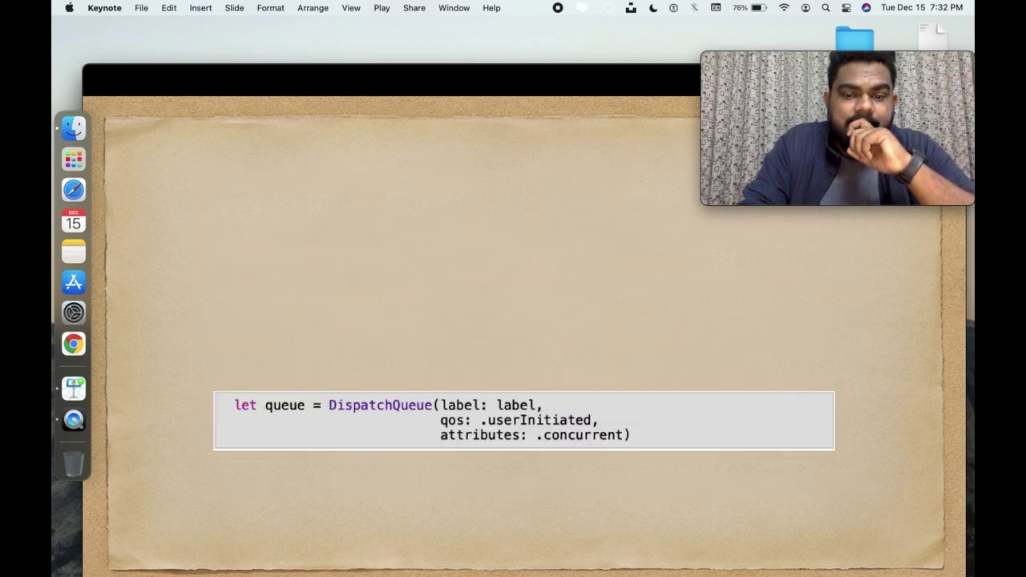
Build in the concurrent dispatch queue bullet and advance to the .userInteractive / .userInitiated slide.
key(Right)
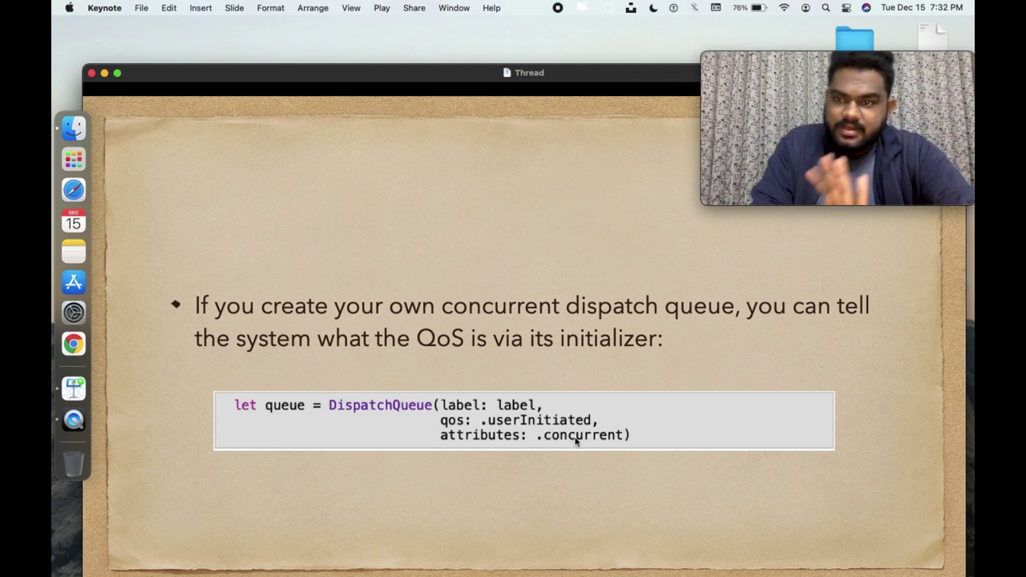
key(Right)
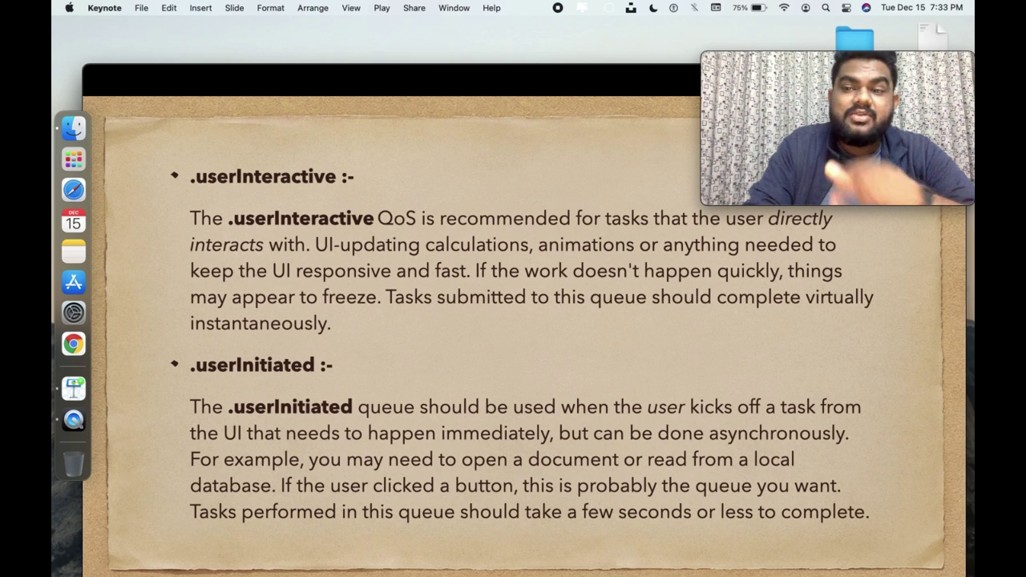
Step through the .utility, .default and Inferring QoS slides past the 'Adding task to queues' title.
key(Right)
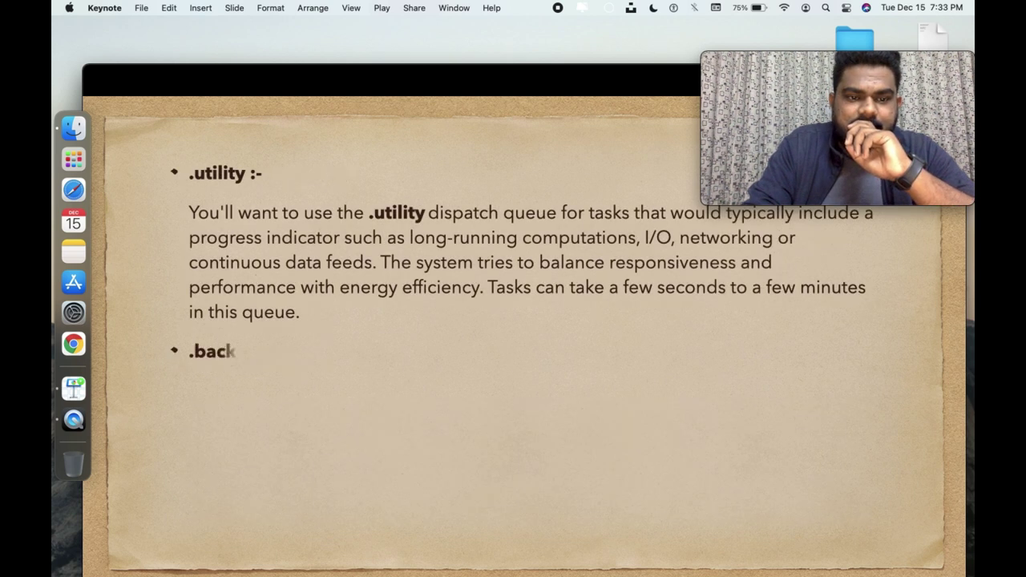
key(Right)
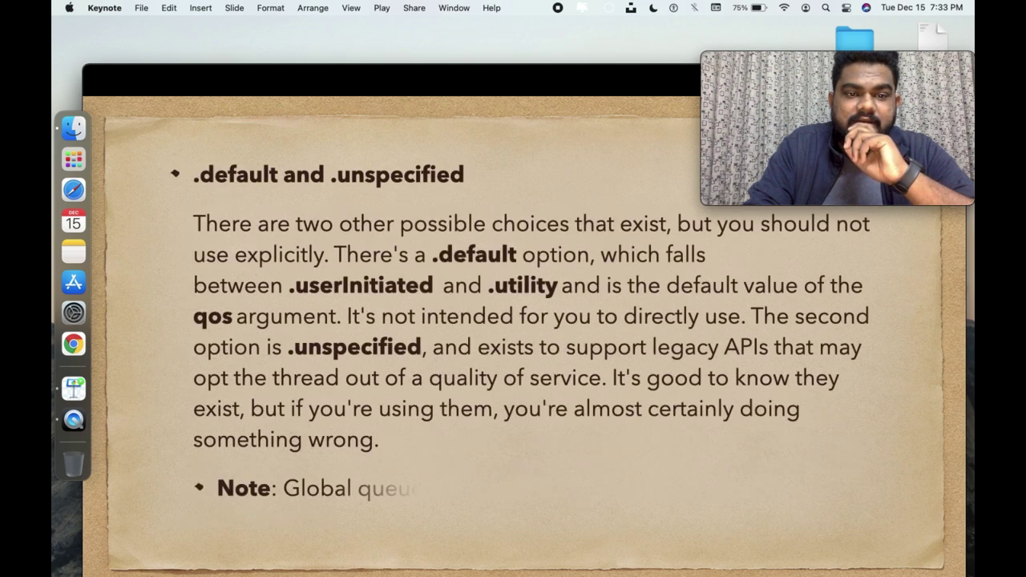
key(Right)
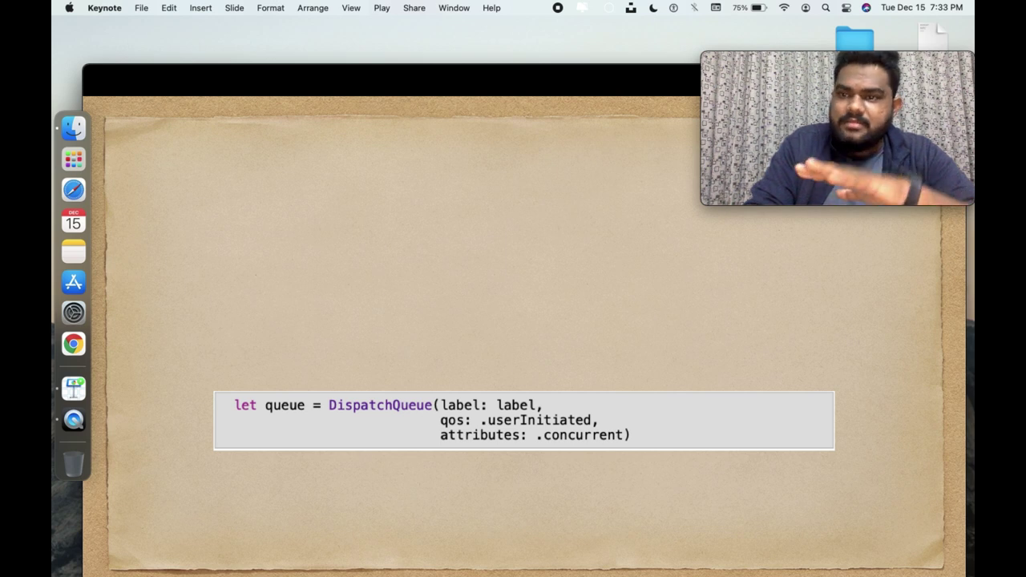
key(Right)
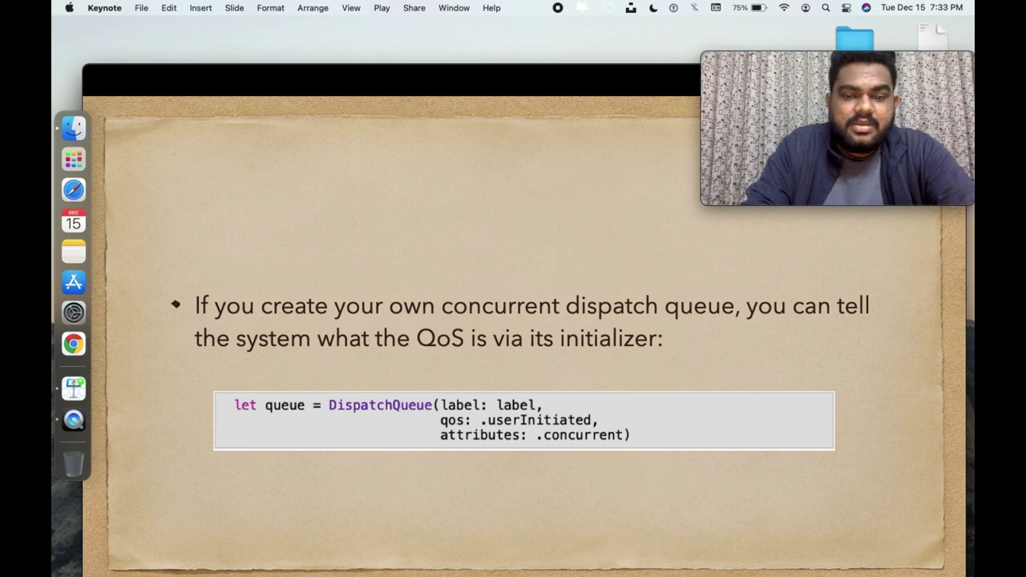
key(Right)
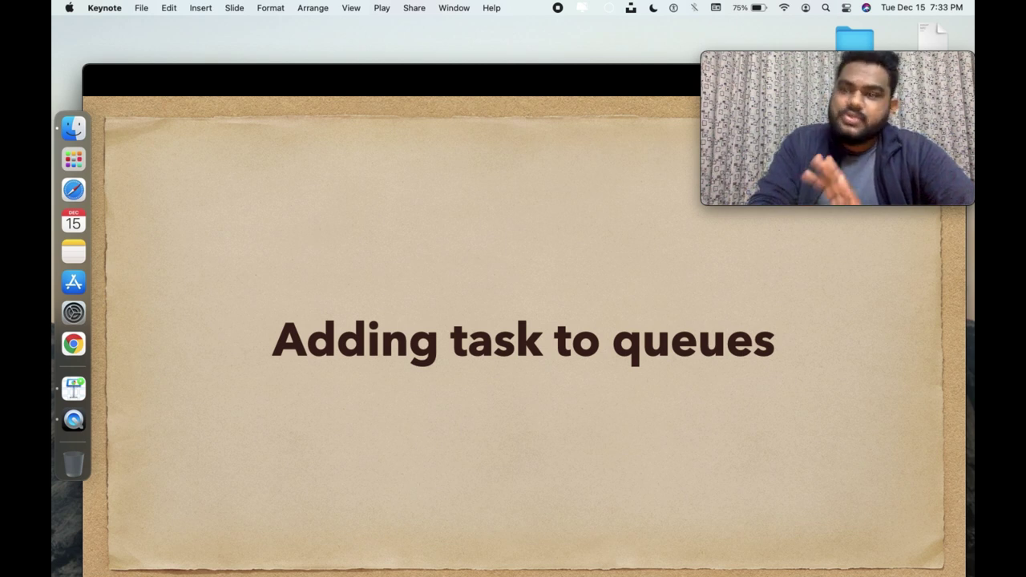
key(Right)
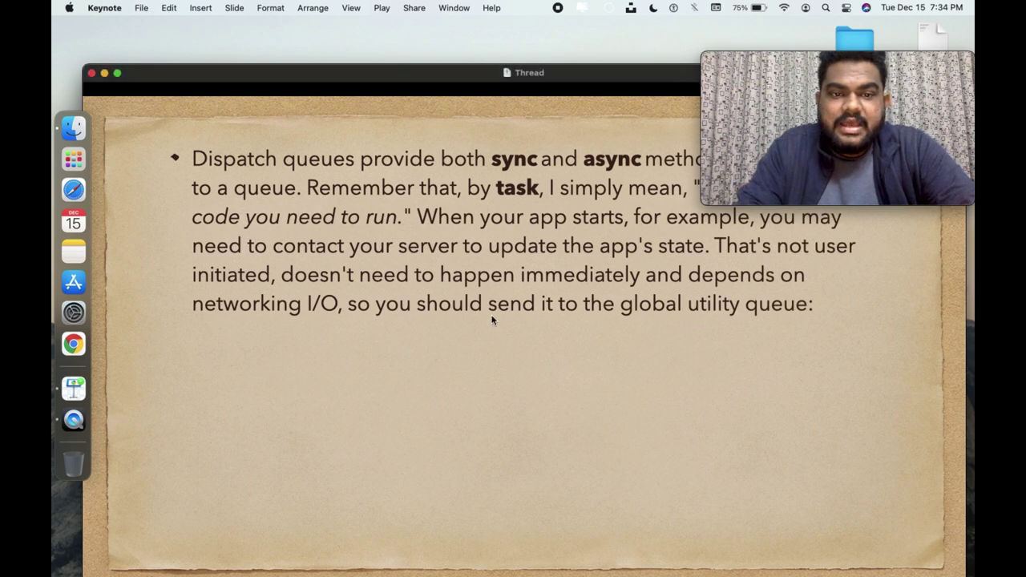
Reposition the Keynote window lower on screen, then nudge it back up slightly.
drag(333, 79, 335, 169)
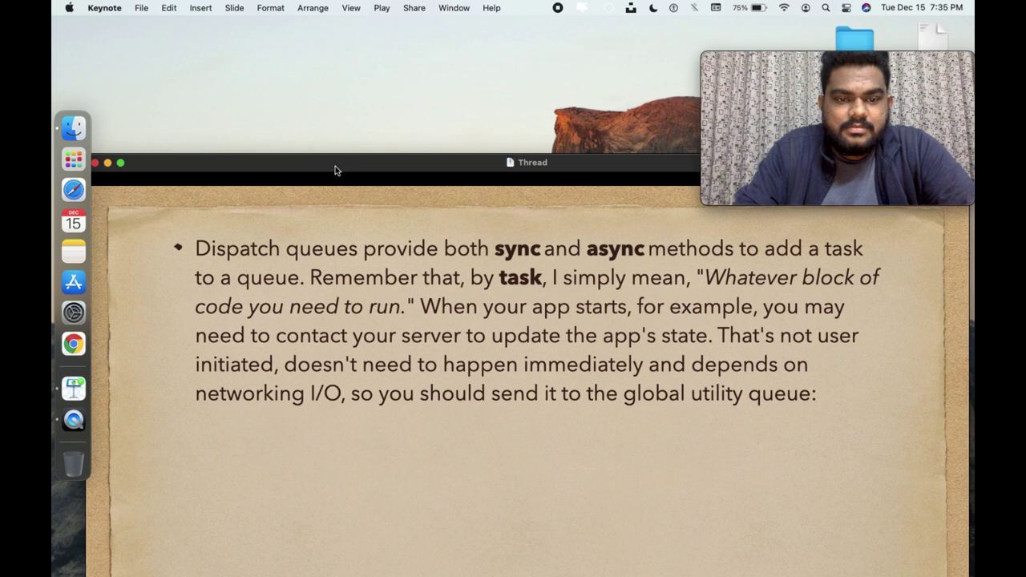
drag(335, 166, 337, 133)
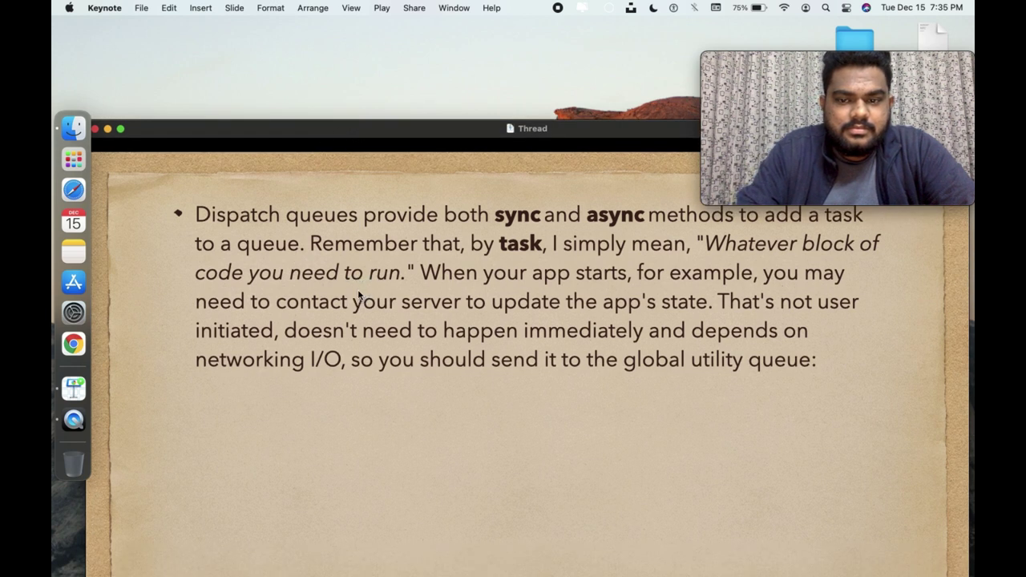
Build in the DispatchQueue.global(qos: .utility).async code example and move the Keynote window back up.
click(358, 295)
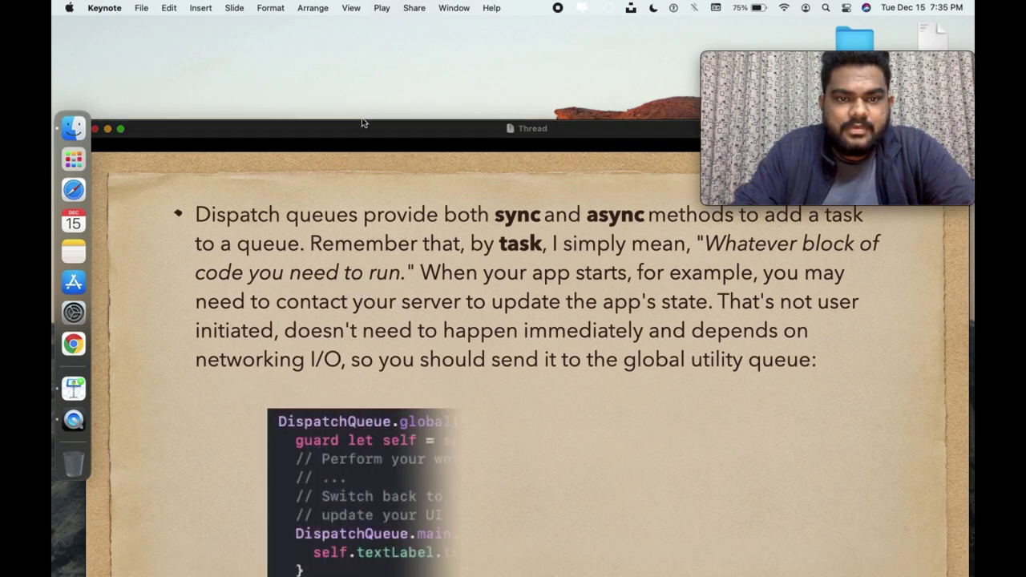
drag(359, 128, 353, 55)
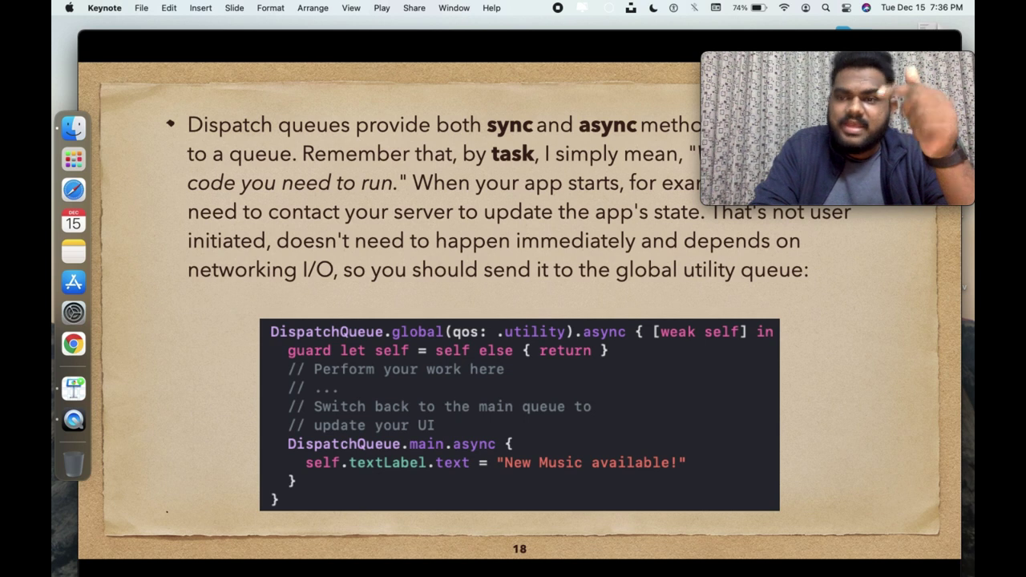
Advance to the Loading Images slide, then bring the Xcode project window forward via Mission Control.
key(Right)
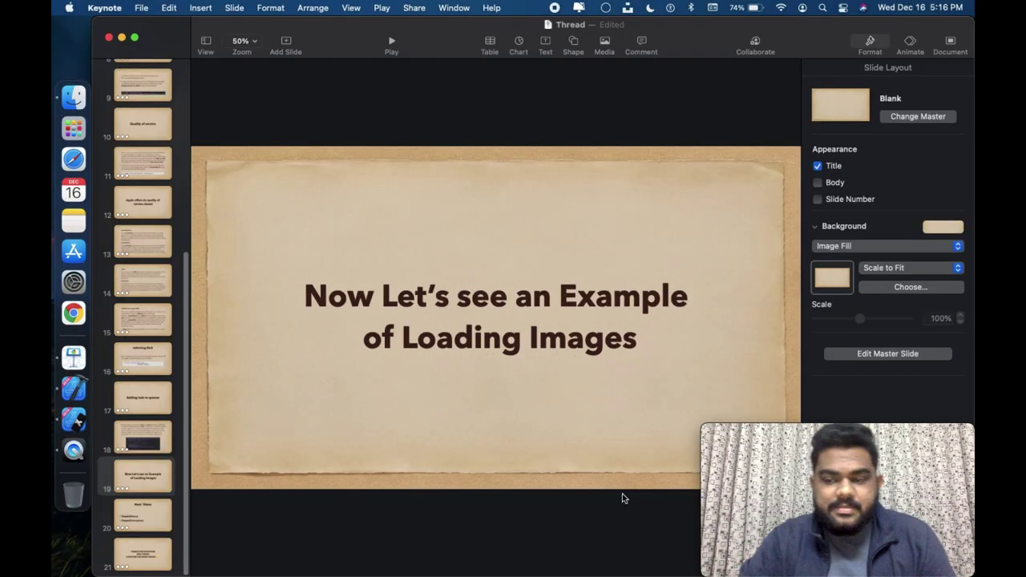
key(ctrl+Up)
click(320, 180)
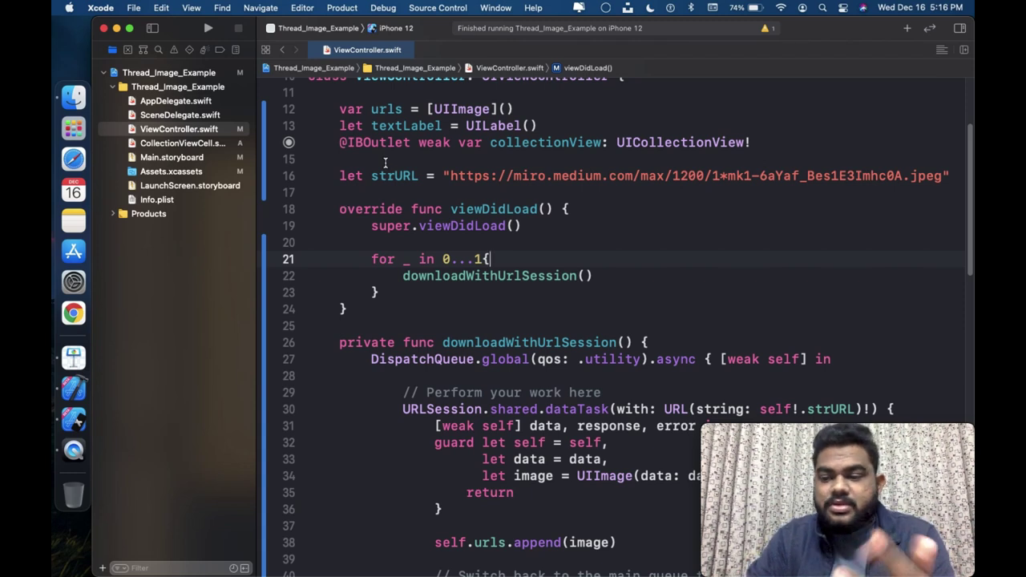
Scroll ViewController.swift and highlight 'utility' in the global queue call on line 27.
scroll(551, 210, down, 5)
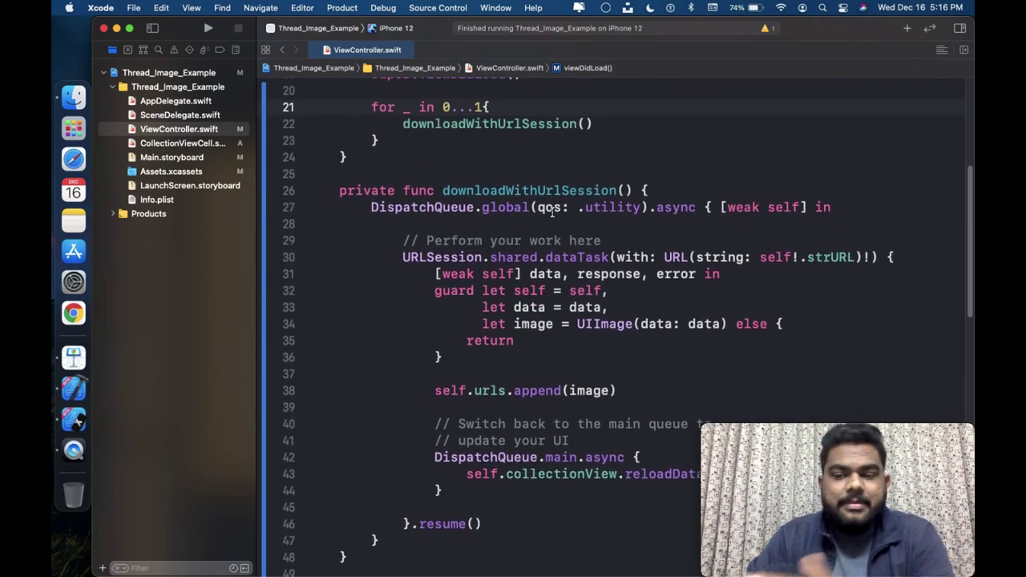
scroll(626, 190, down, 2)
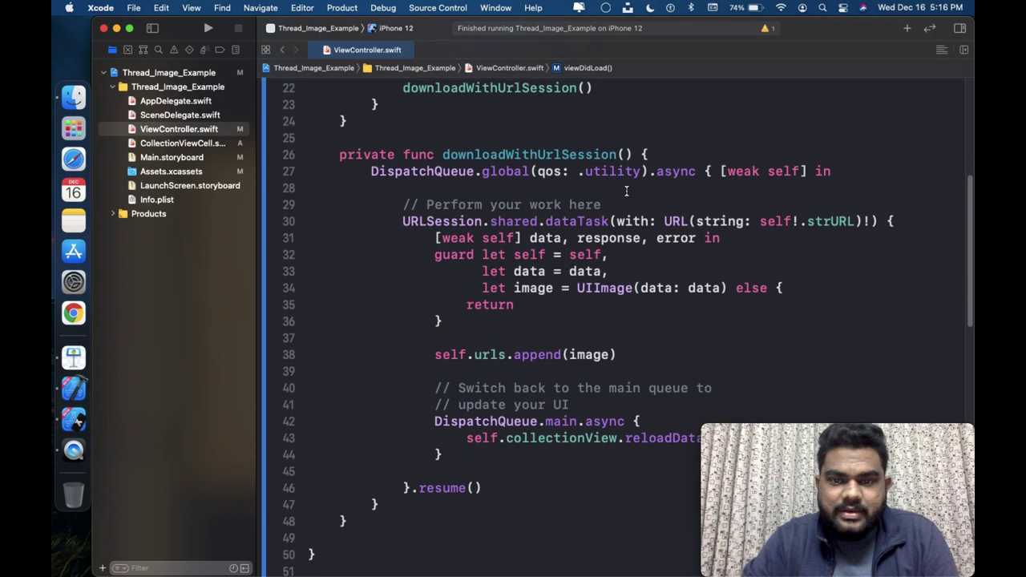
drag(586, 171, 636, 170)
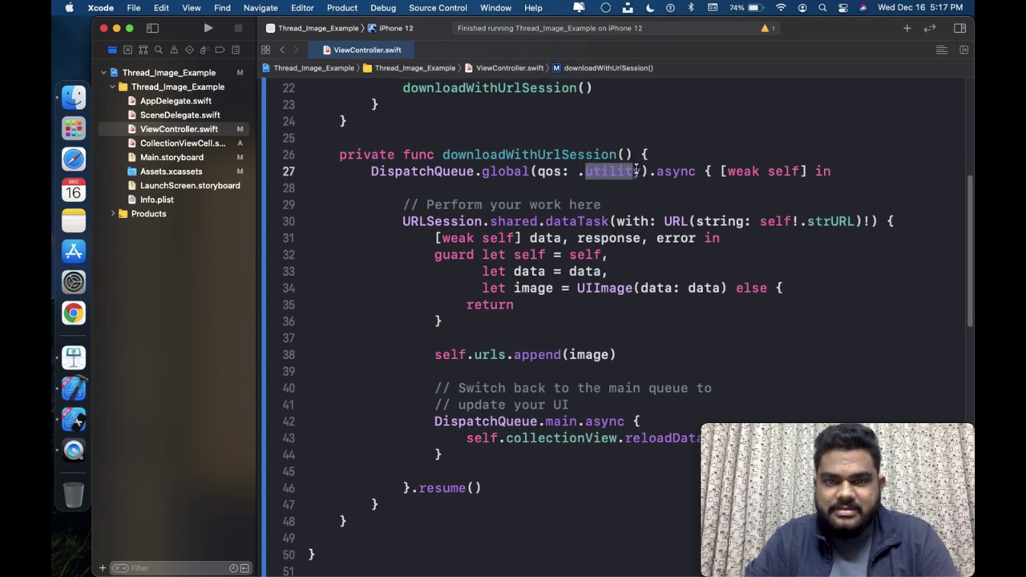
scroll(637, 171, up, 10)
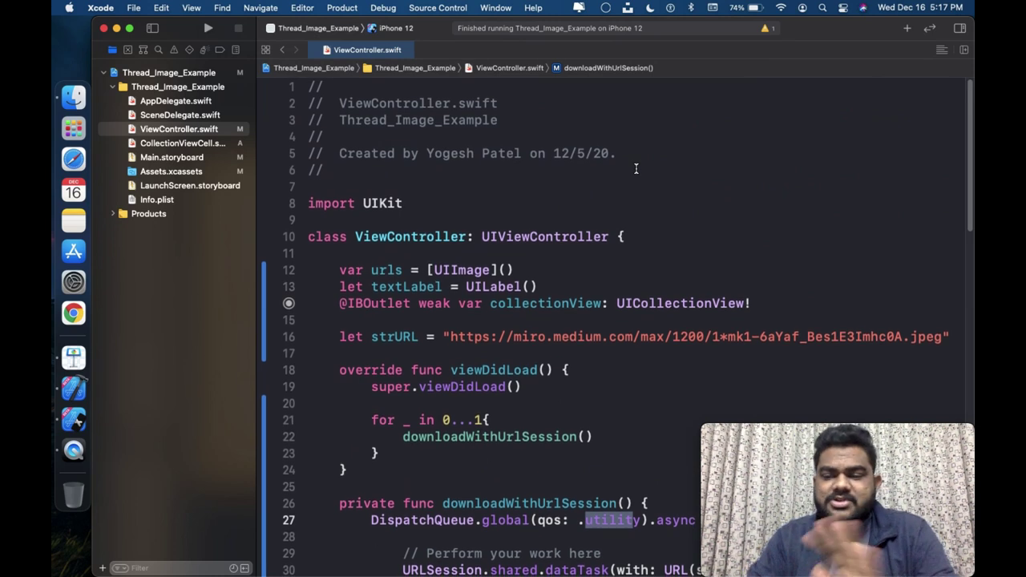
scroll(636, 168, down, 3)
Select the strURL image address on line 16, then scroll down through the download code.
click(450, 234)
drag(450, 235, 931, 241)
scroll(931, 242, down, 1)
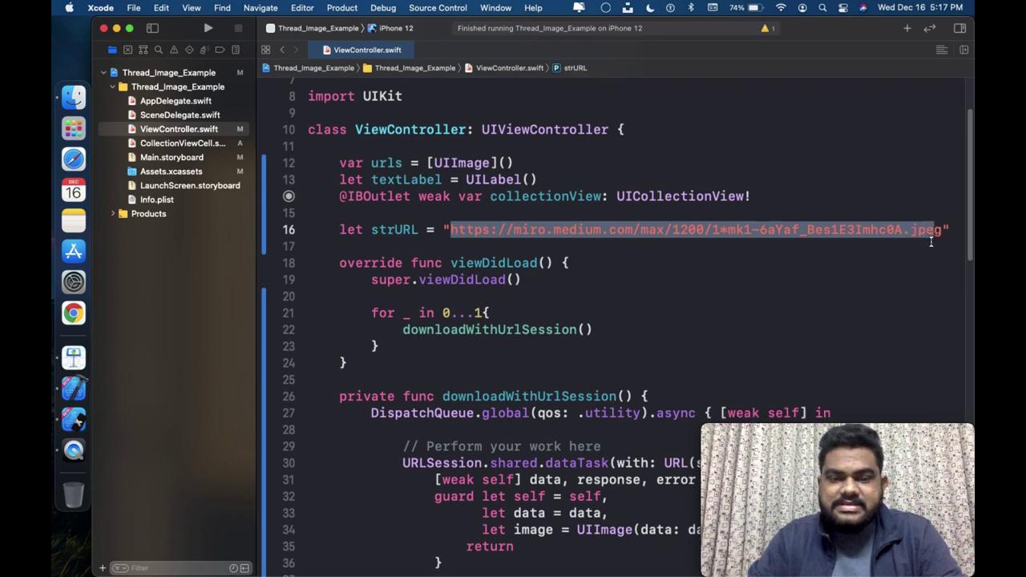
scroll(930, 242, down, 3)
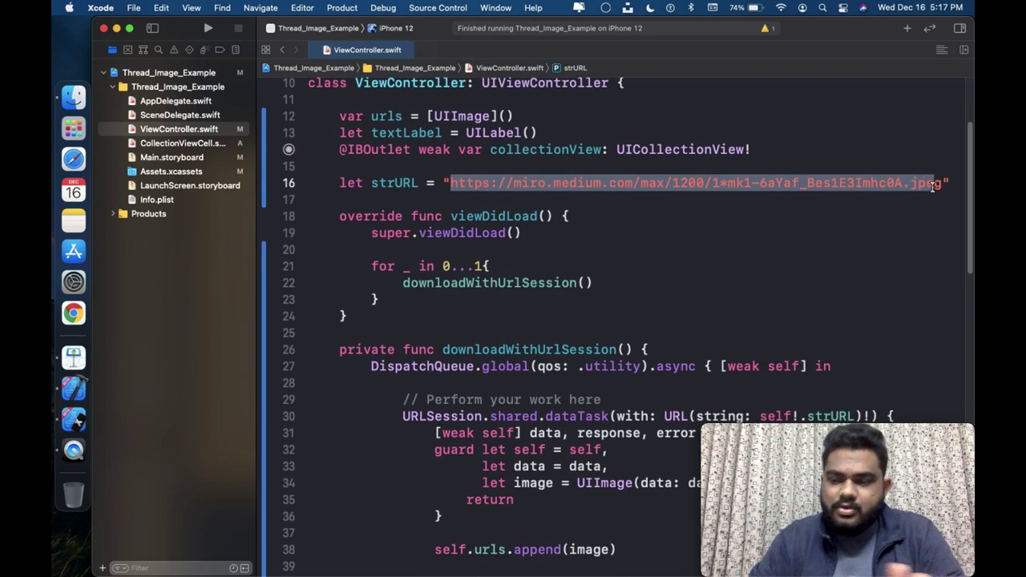
scroll(673, 226, down, 4)
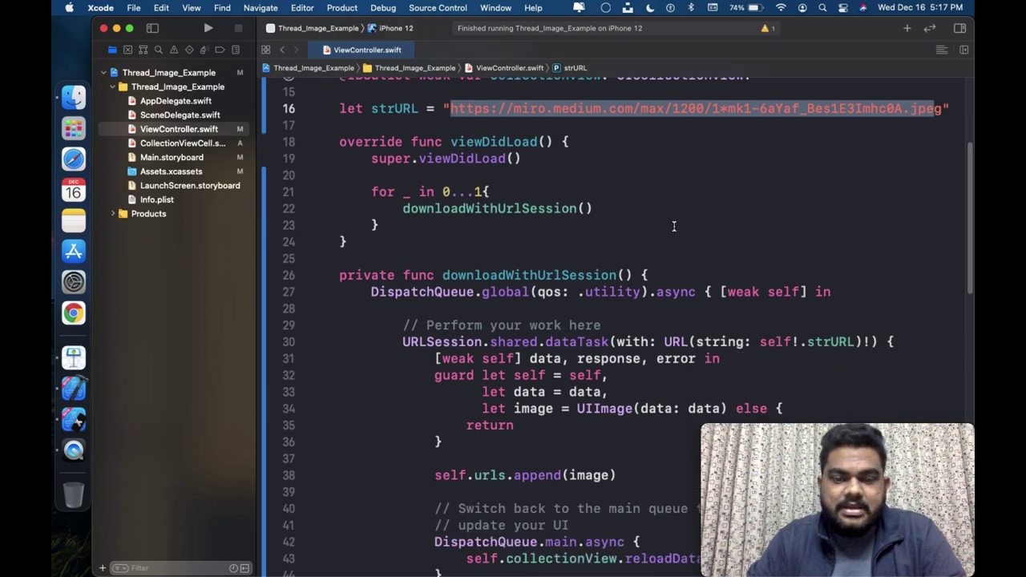
scroll(674, 226, down, 4)
double_click(605, 222)
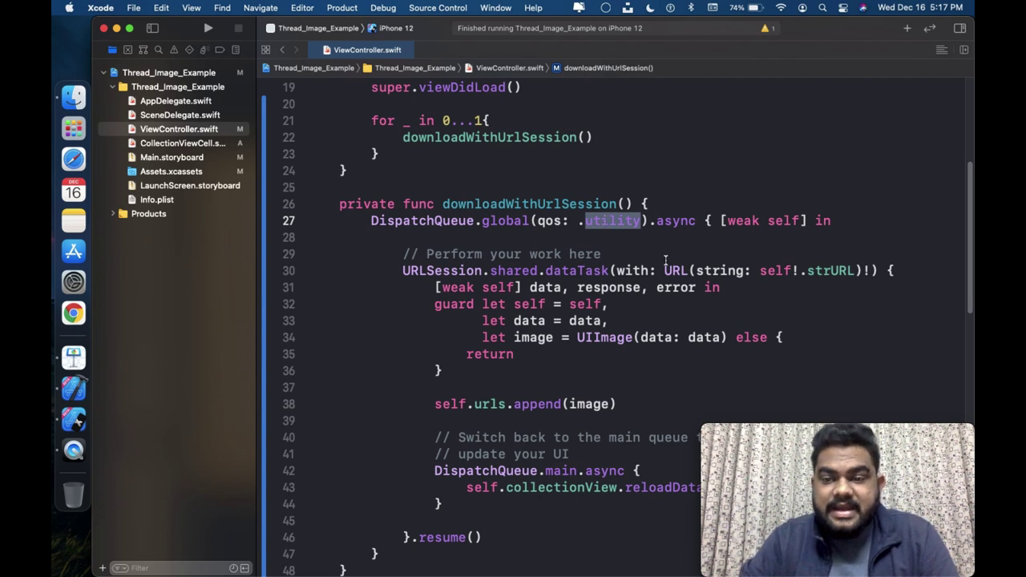
click(836, 270)
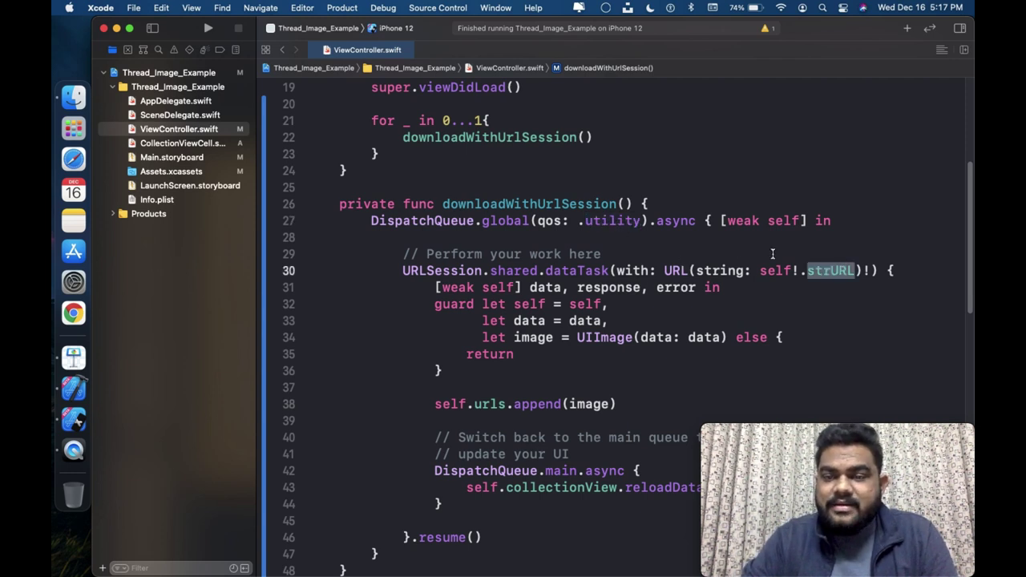
scroll(769, 251, up, 10)
scroll(463, 341, down, 3)
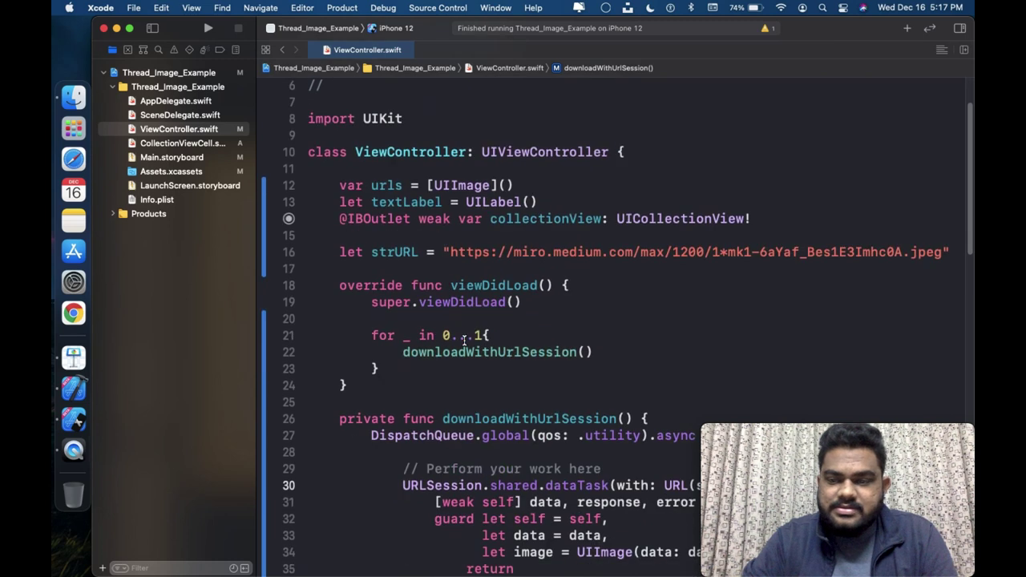
scroll(463, 341, down, 4)
scroll(464, 341, down, 3)
scroll(463, 341, down, 1)
scroll(463, 341, down, 3)
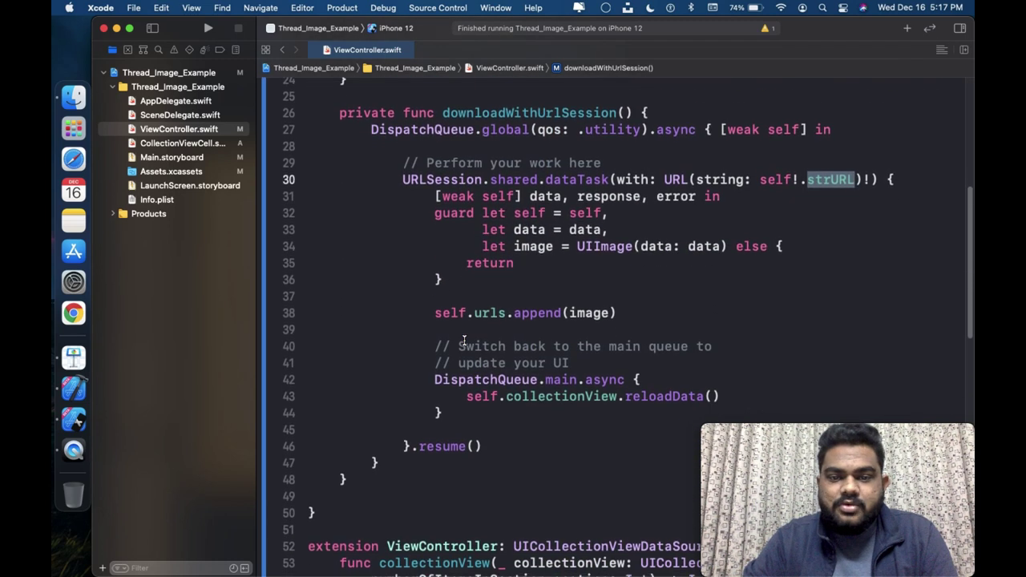
click(541, 198)
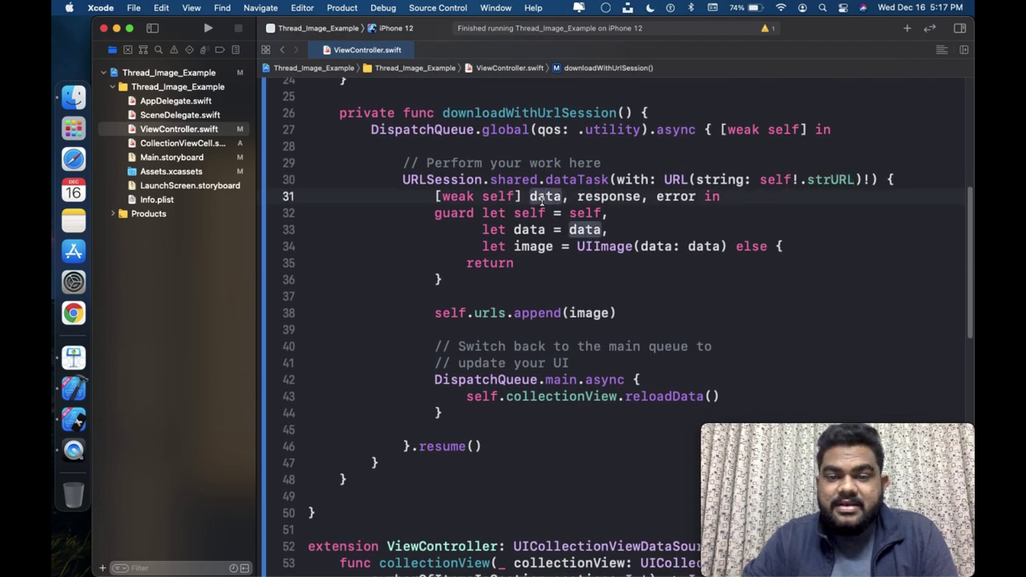
click(700, 248)
drag(576, 246, 730, 256)
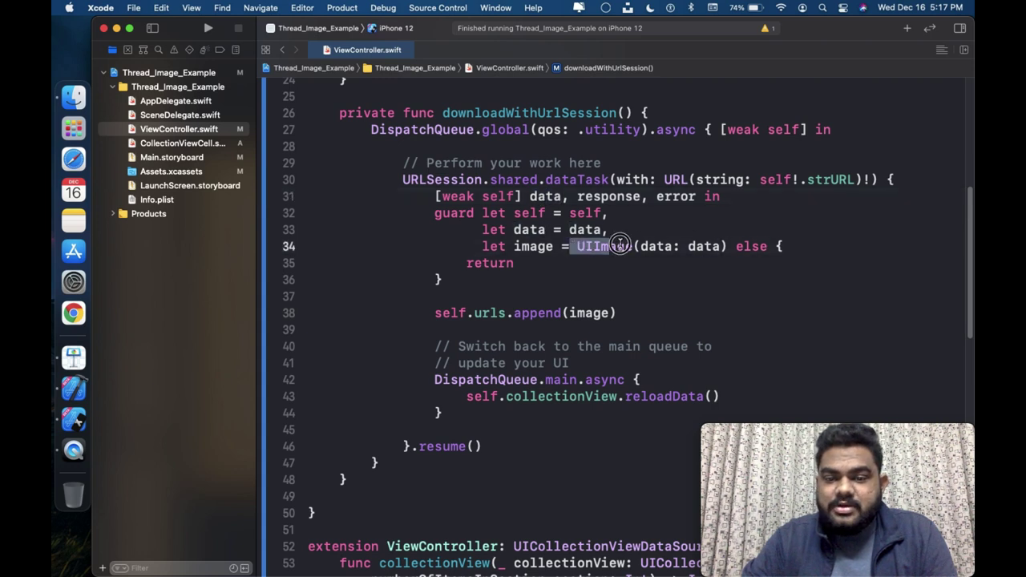
click(525, 246)
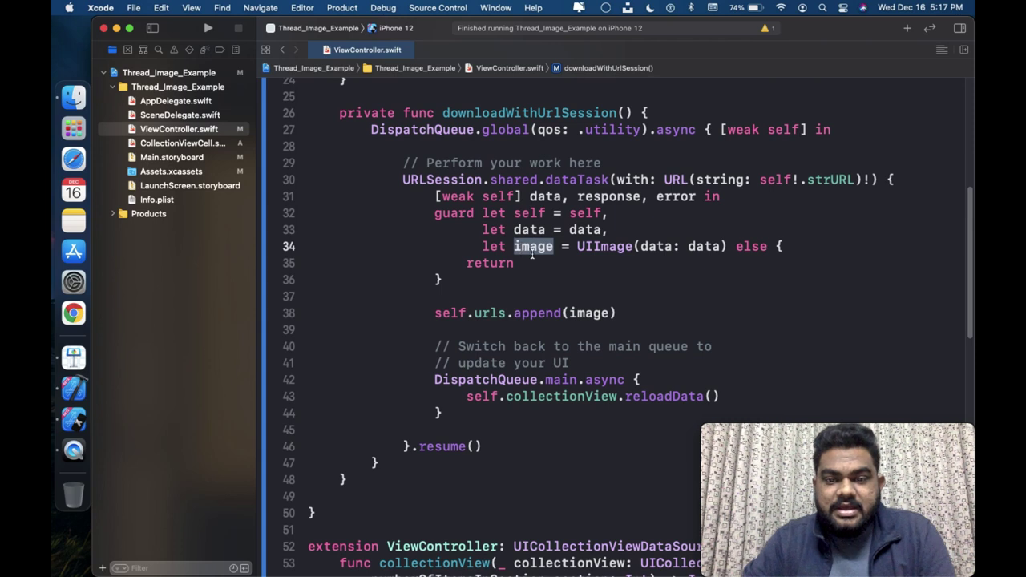
click(591, 312)
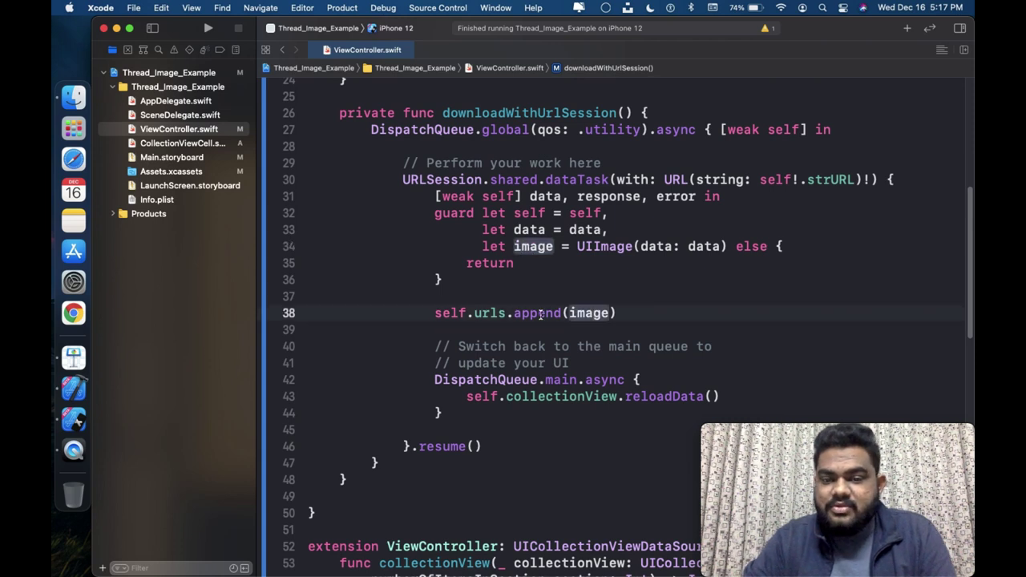
scroll(490, 316, up, 10)
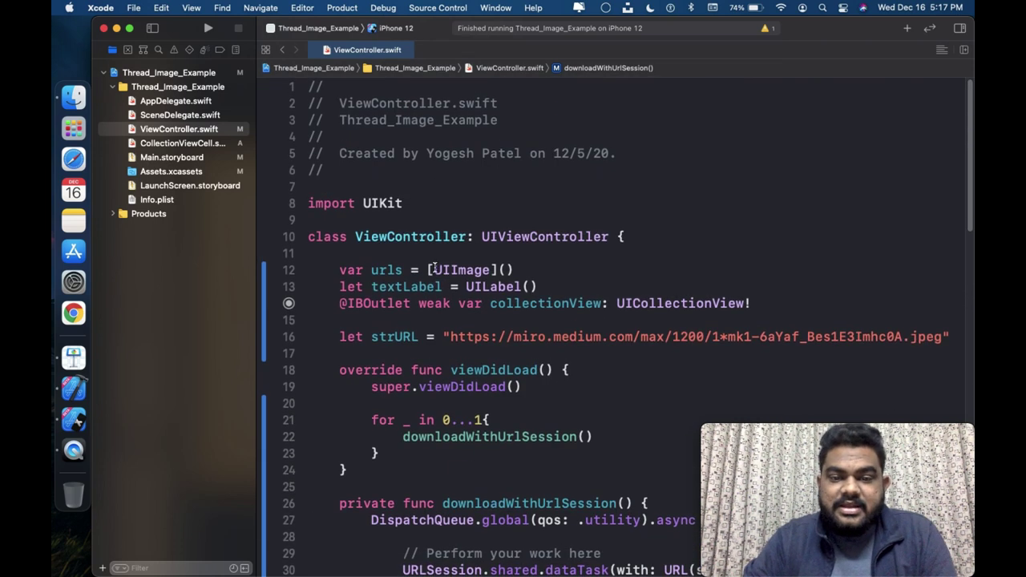
drag(428, 270, 497, 271)
scroll(497, 273, down, 10)
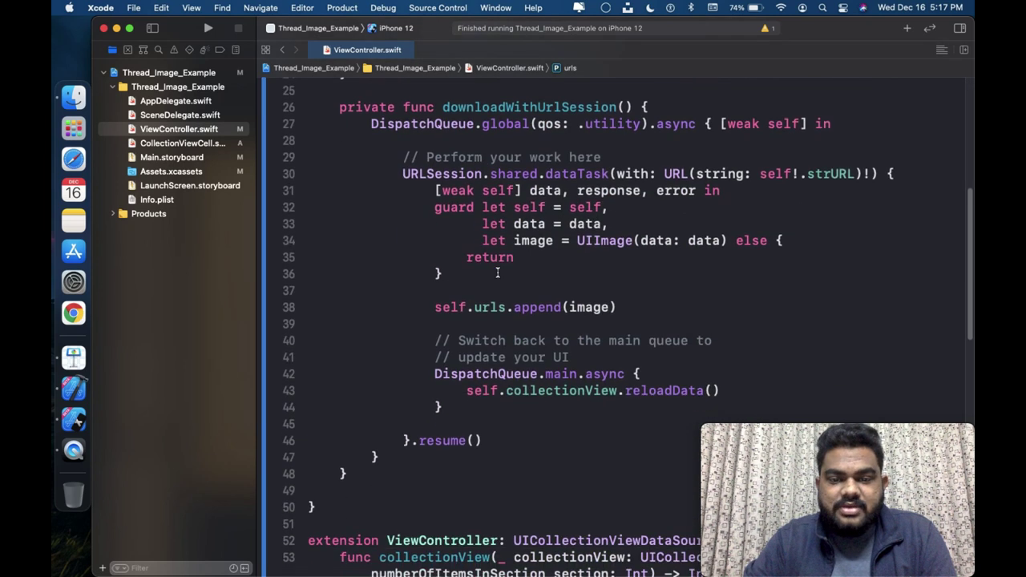
scroll(497, 273, down, 2)
click(594, 213)
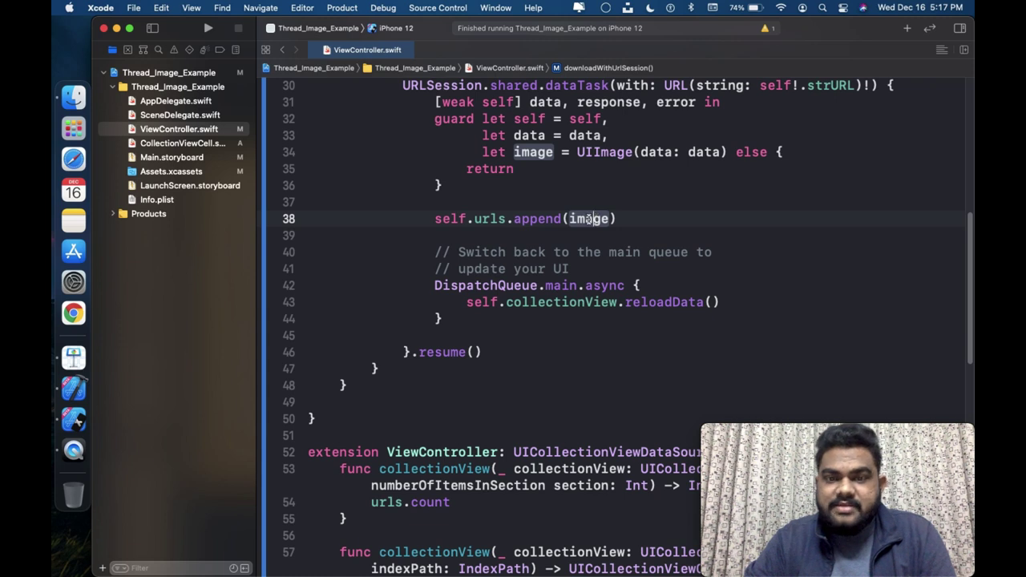
scroll(489, 220, down, 2)
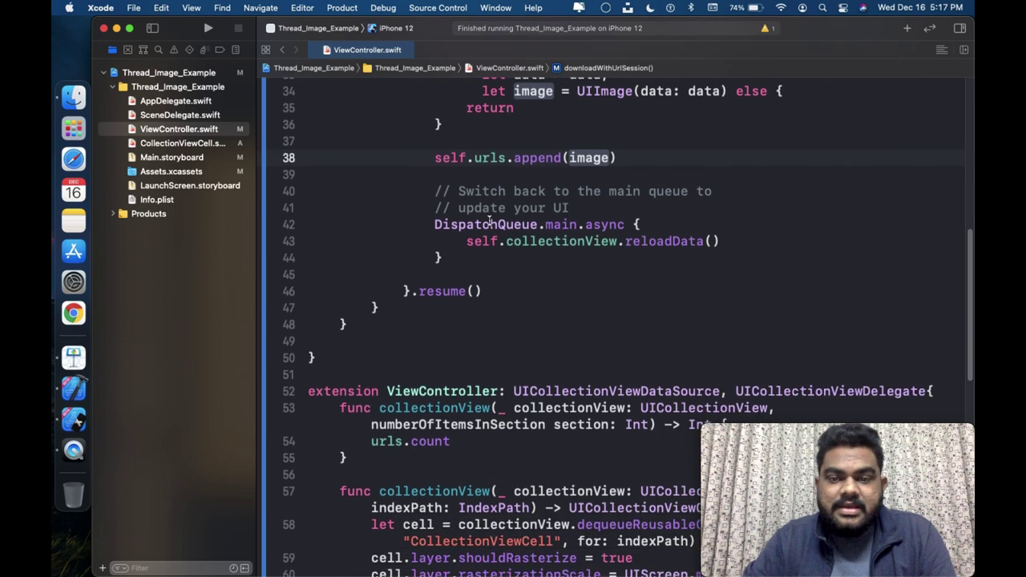
drag(432, 226, 464, 259)
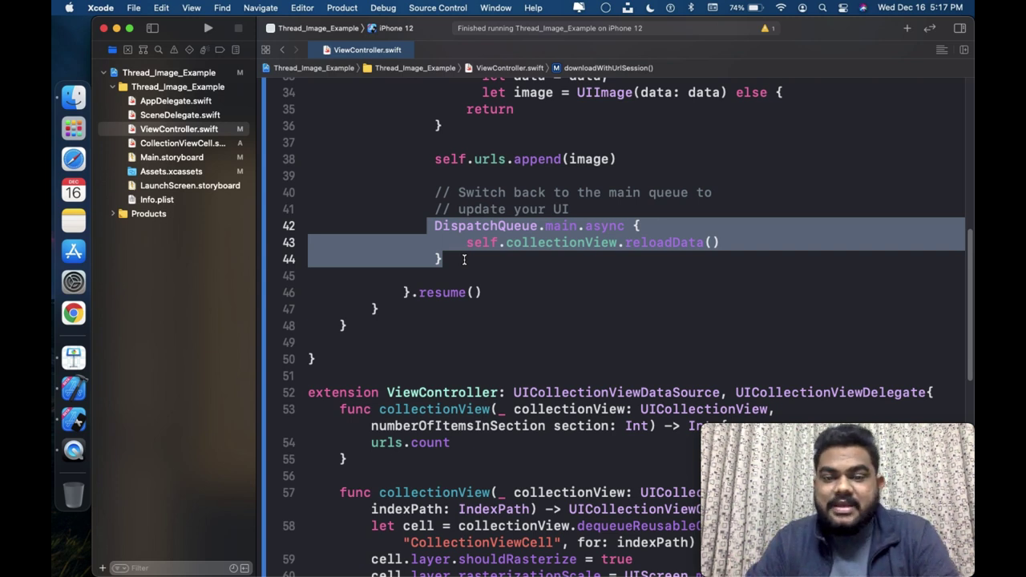
click(569, 226)
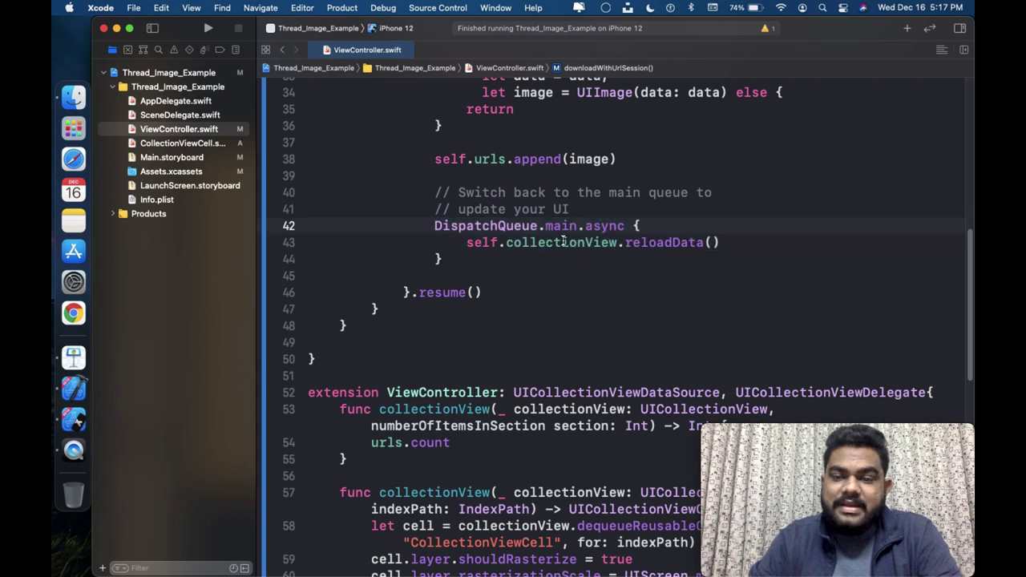
click(563, 242)
scroll(563, 240, down, 5)
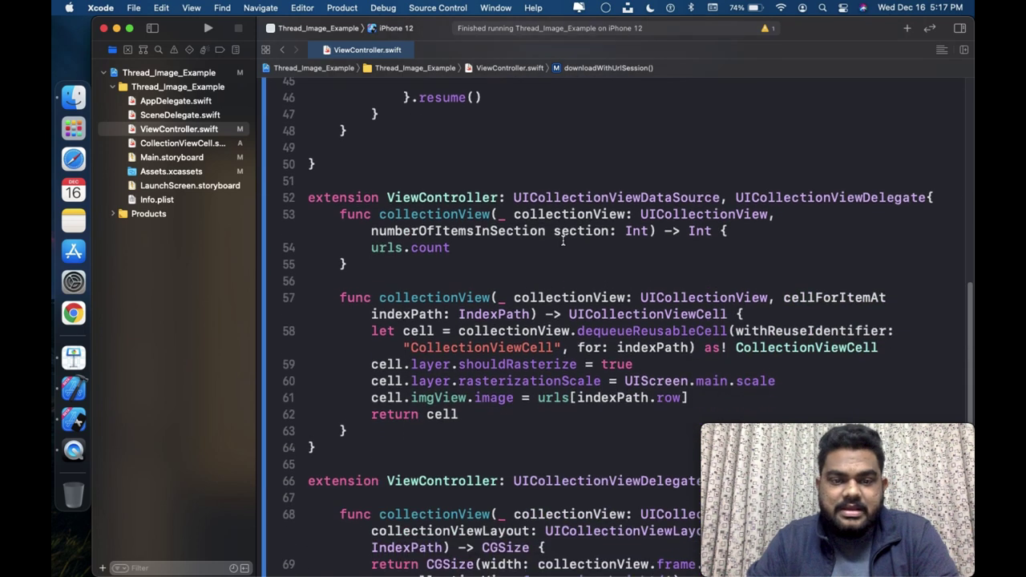
scroll(564, 240, down, 1)
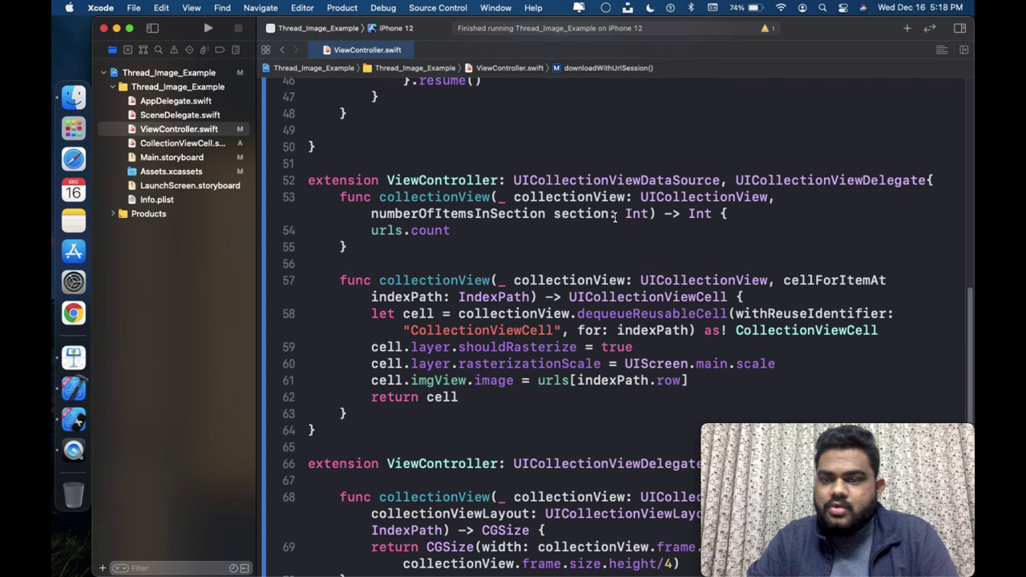
drag(453, 231, 367, 230)
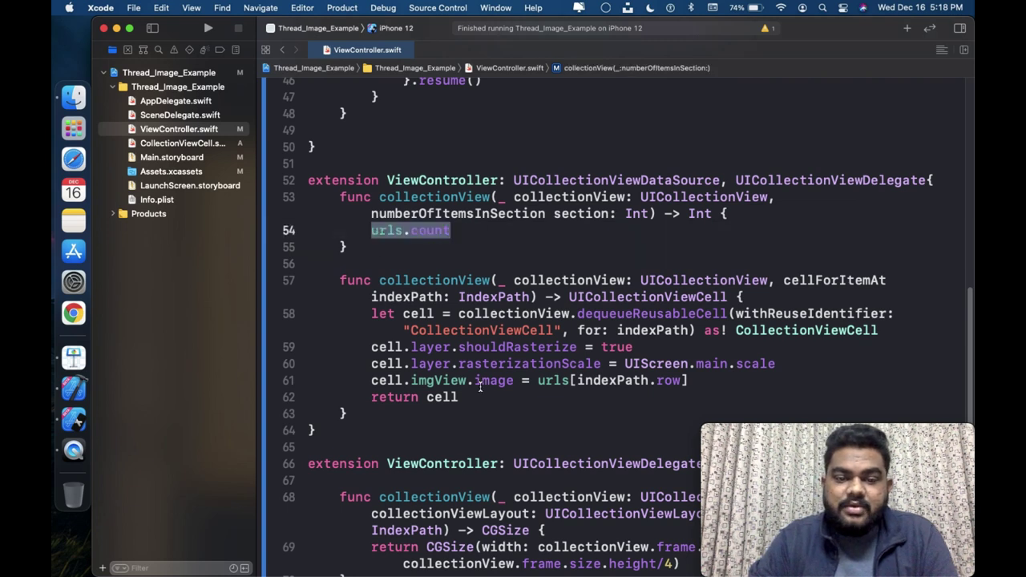
scroll(480, 386, down, 3)
drag(371, 328, 678, 326)
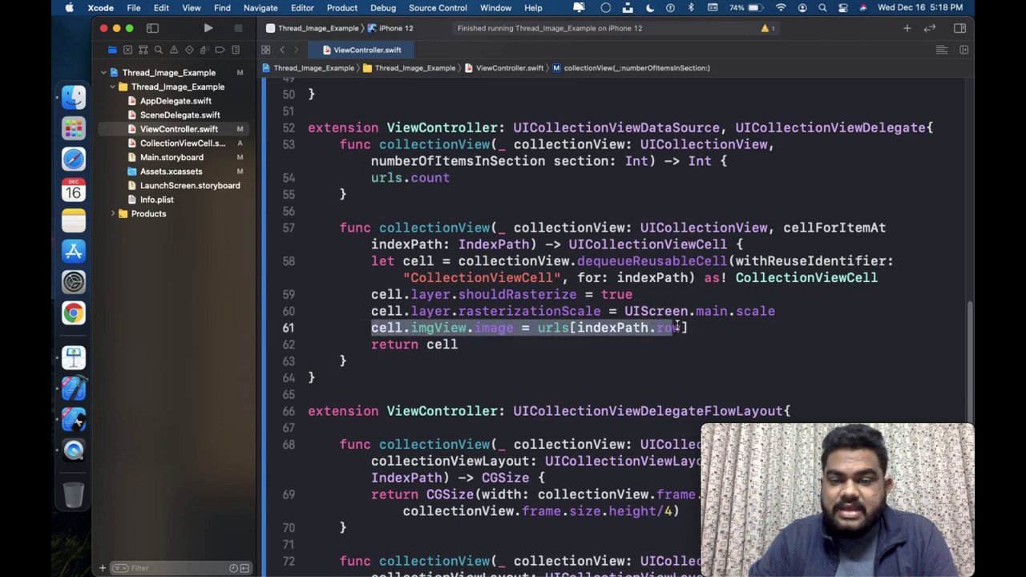
click(551, 328)
click(428, 327)
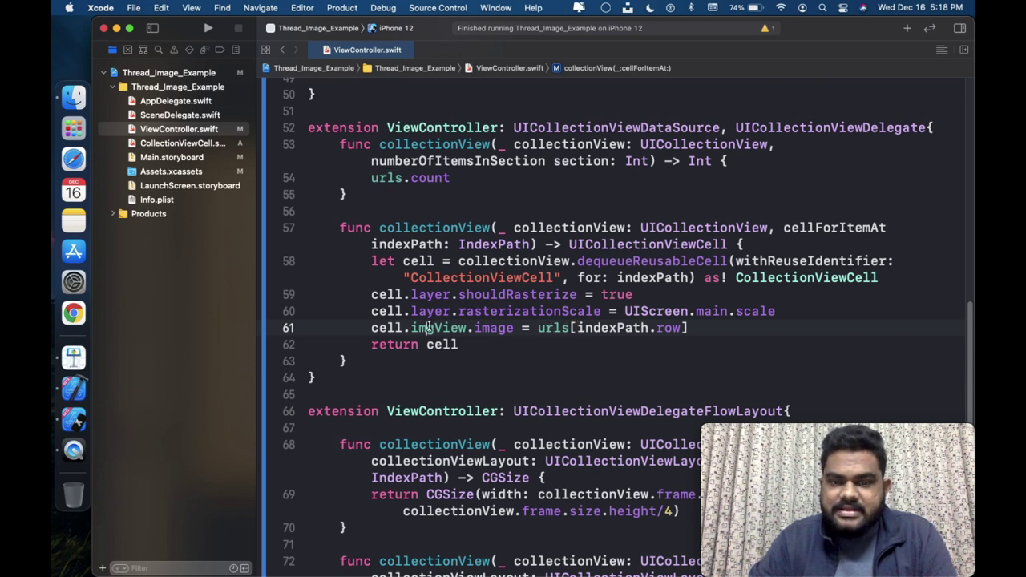
drag(373, 295, 793, 310)
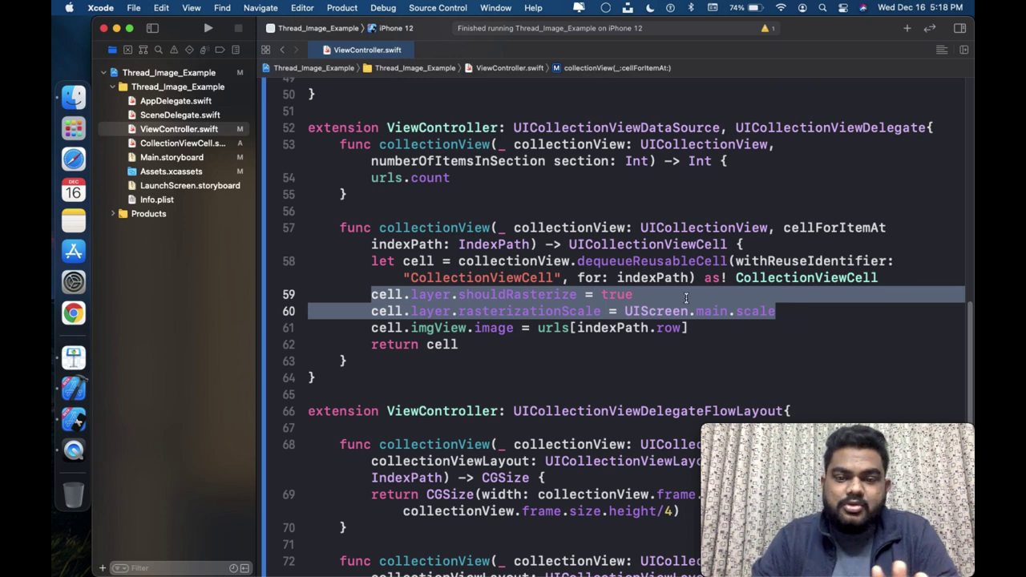
click(530, 306)
click(521, 295)
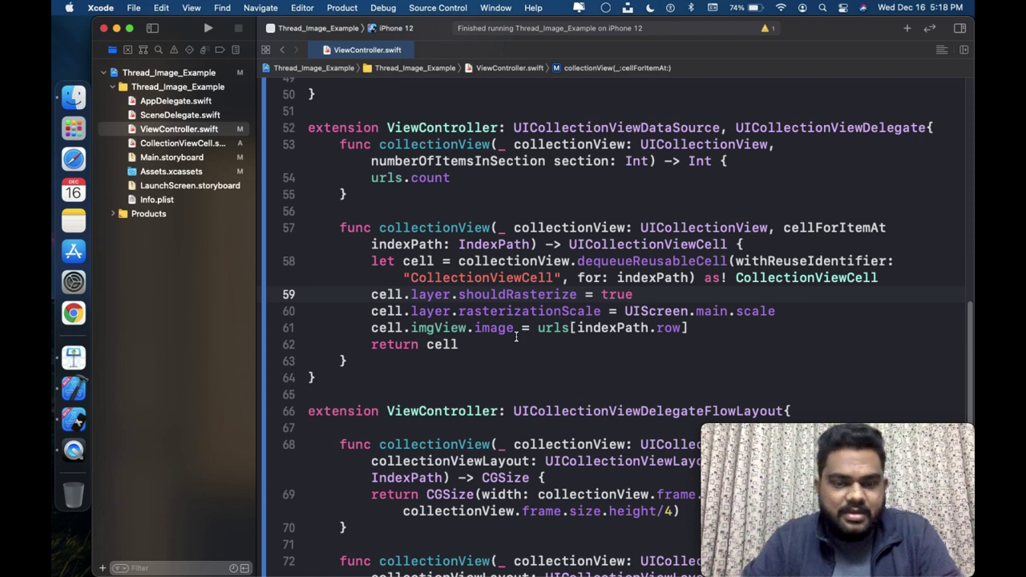
scroll(517, 339, down, 10)
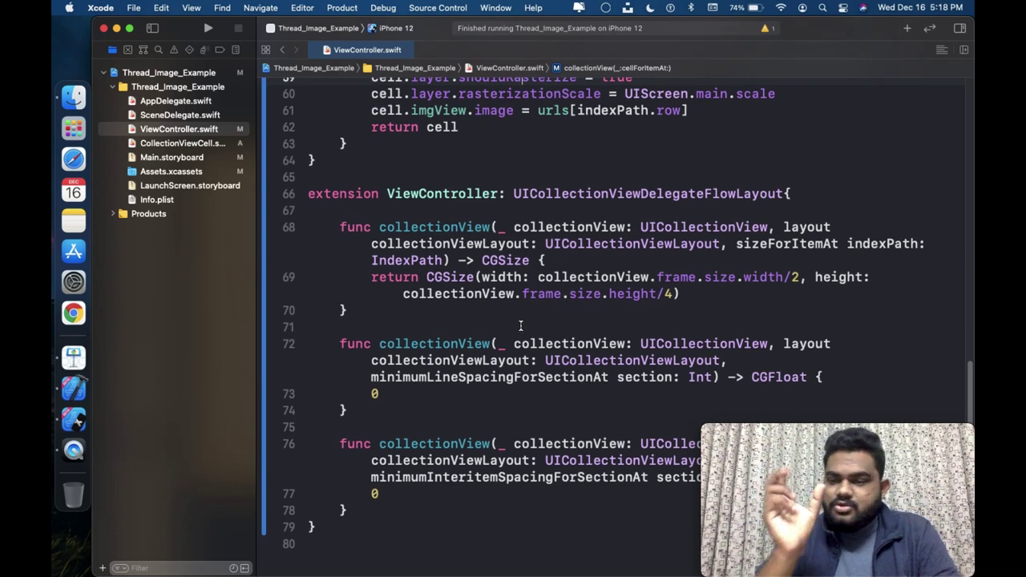
drag(799, 276, 783, 277)
click(702, 286)
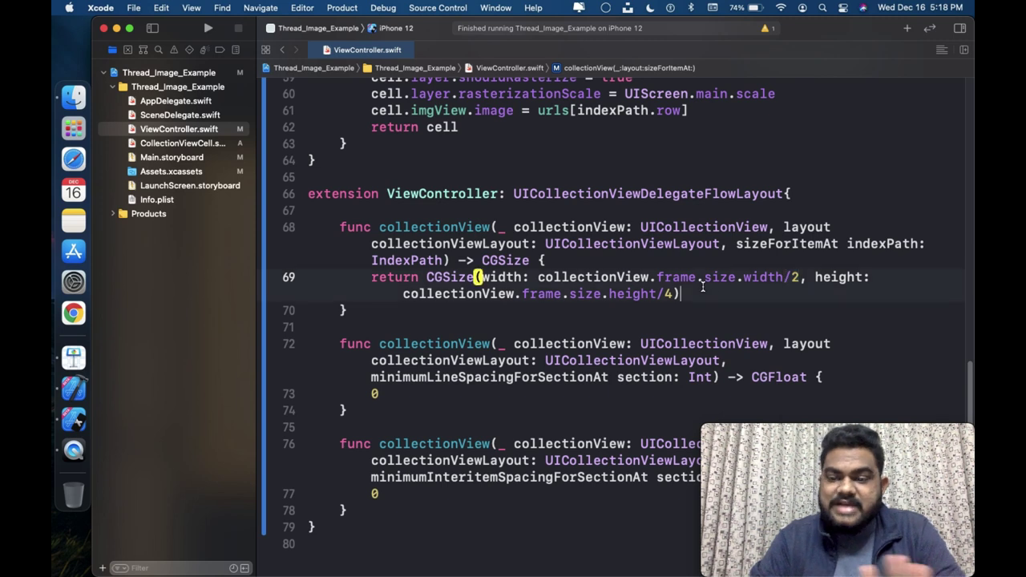
scroll(702, 286, down, 3)
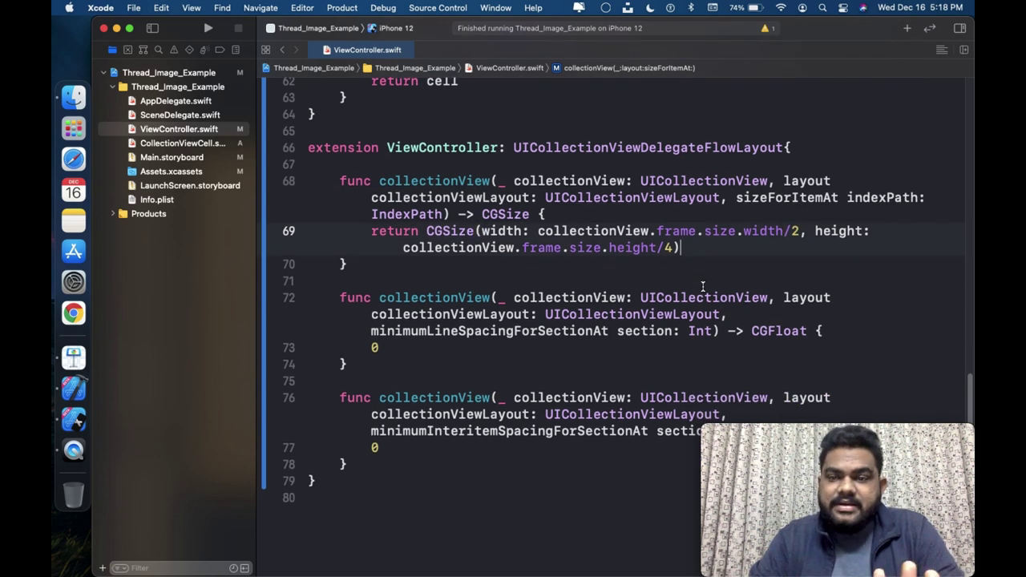
scroll(702, 286, up, 4)
scroll(702, 286, up, 2)
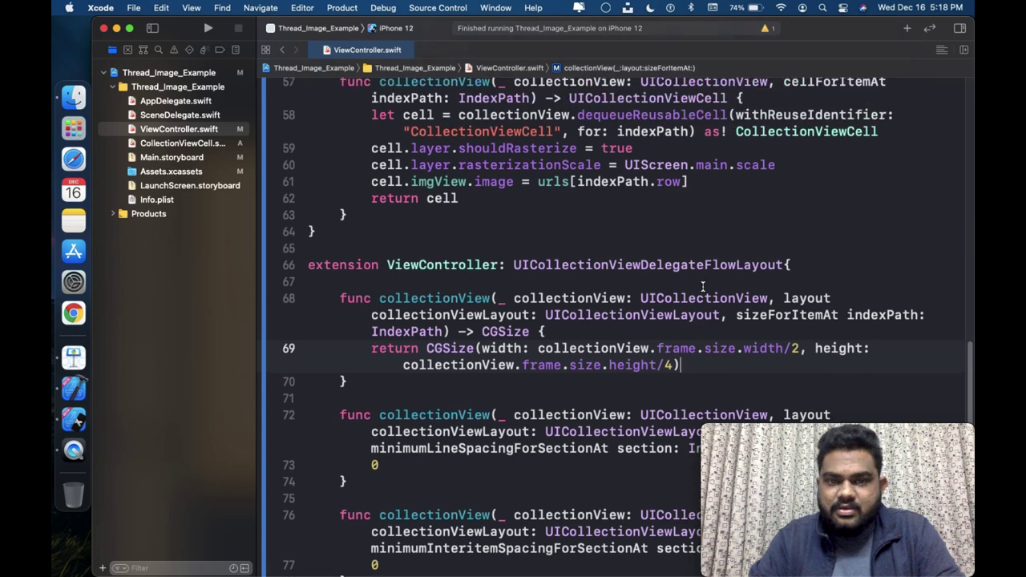
scroll(702, 287, up, 8)
scroll(703, 286, up, 2)
scroll(702, 286, up, 3)
scroll(702, 286, up, 4)
scroll(702, 286, up, 4)
In Main.storyboard, select the CollectionViewCell and inspect its Content View's Img View in the outline.
click(194, 159)
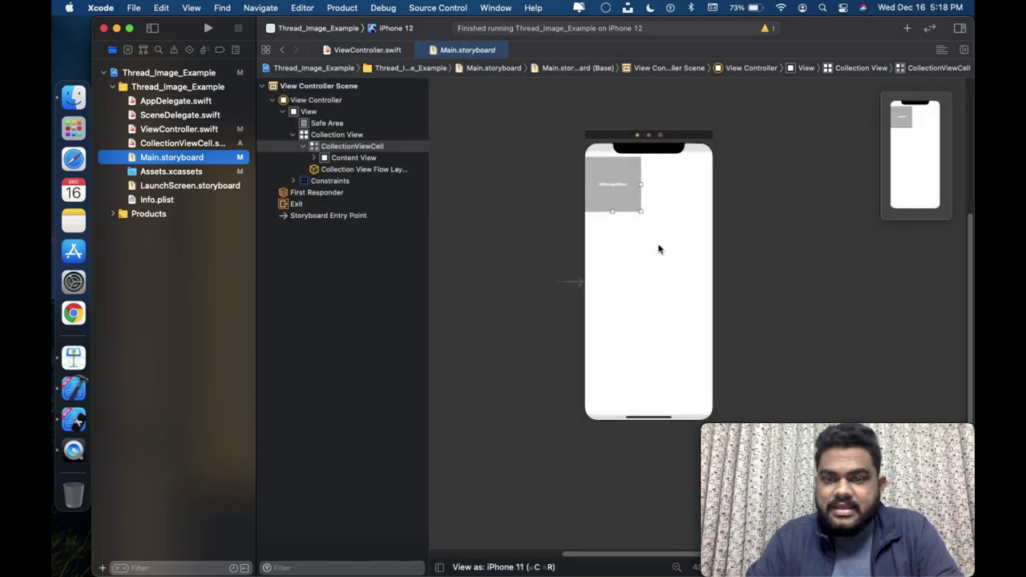
click(658, 250)
click(367, 148)
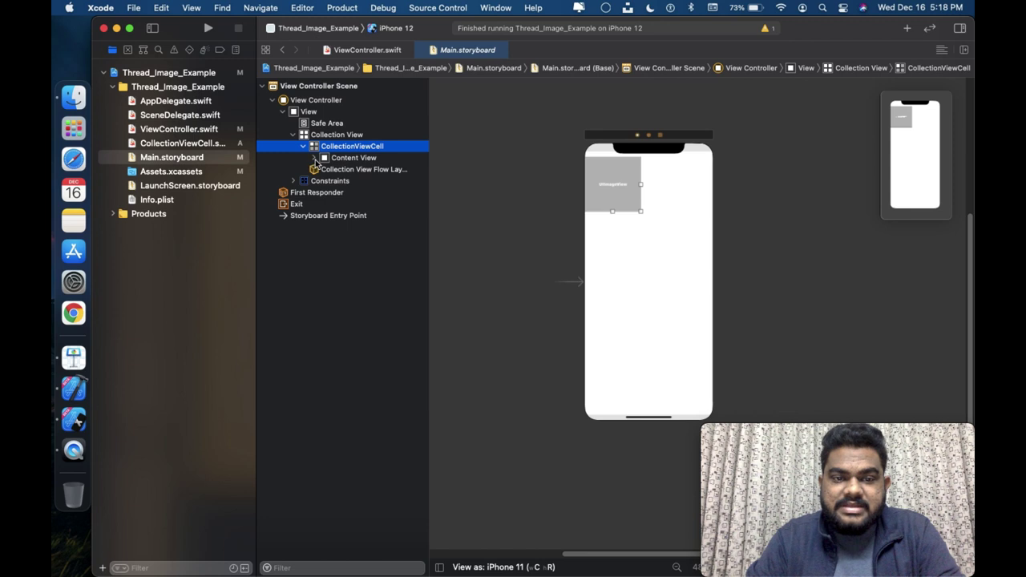
click(314, 158)
click(343, 170)
click(340, 146)
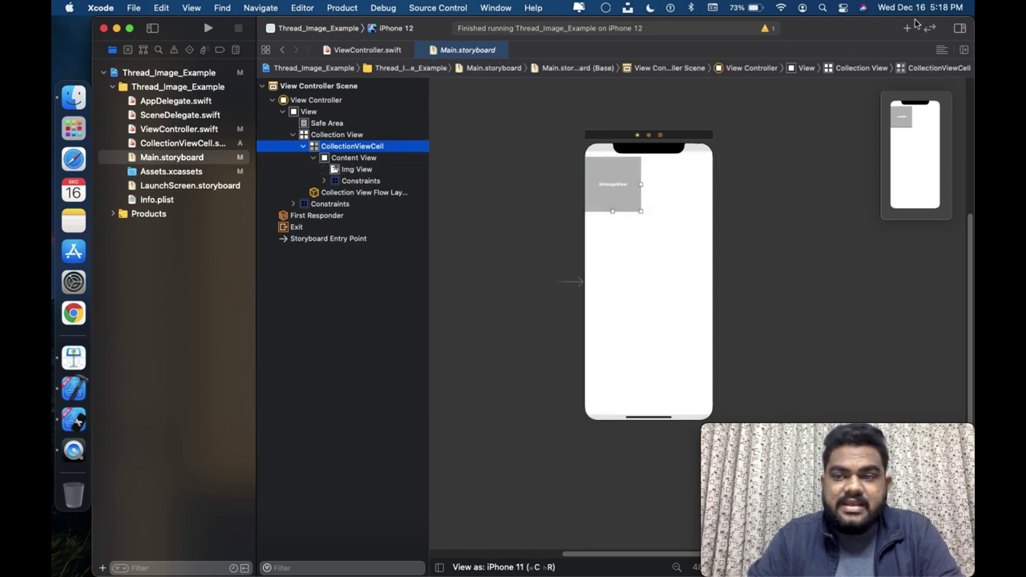
Confirm in the Identity inspector that the cell's class is CollectionViewCell, then open CollectionViewCell.swift.
click(959, 29)
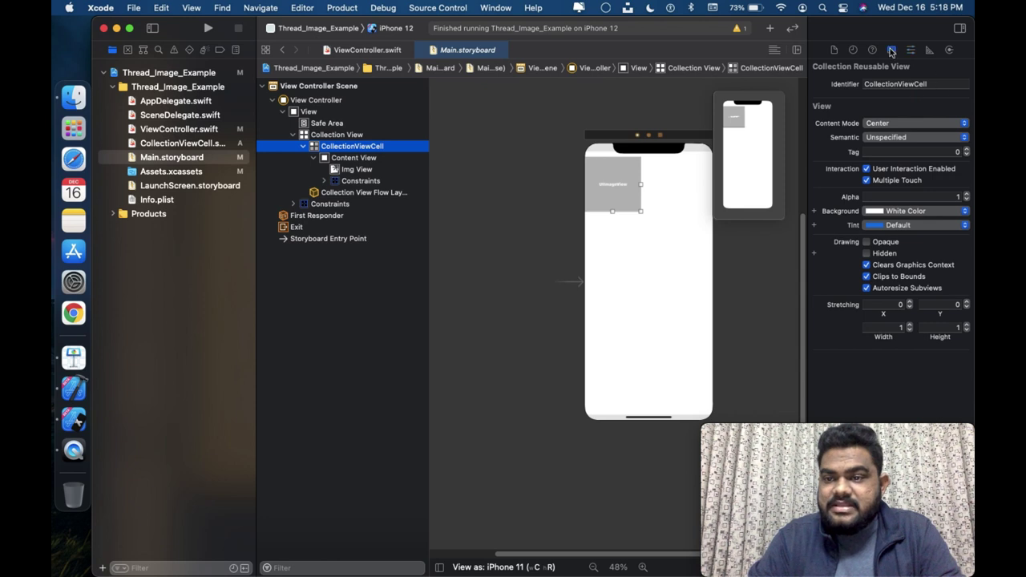
click(891, 51)
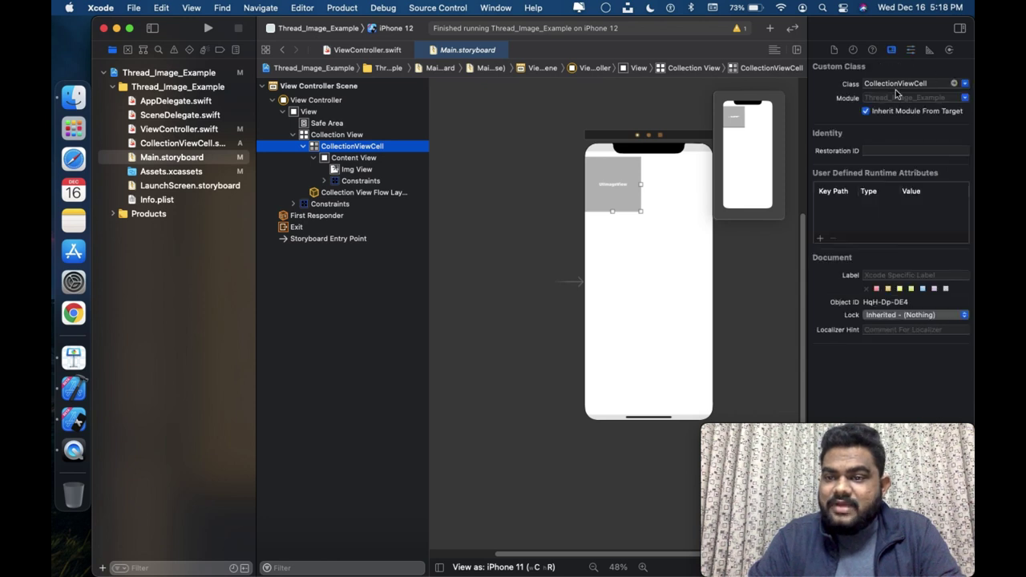
click(179, 144)
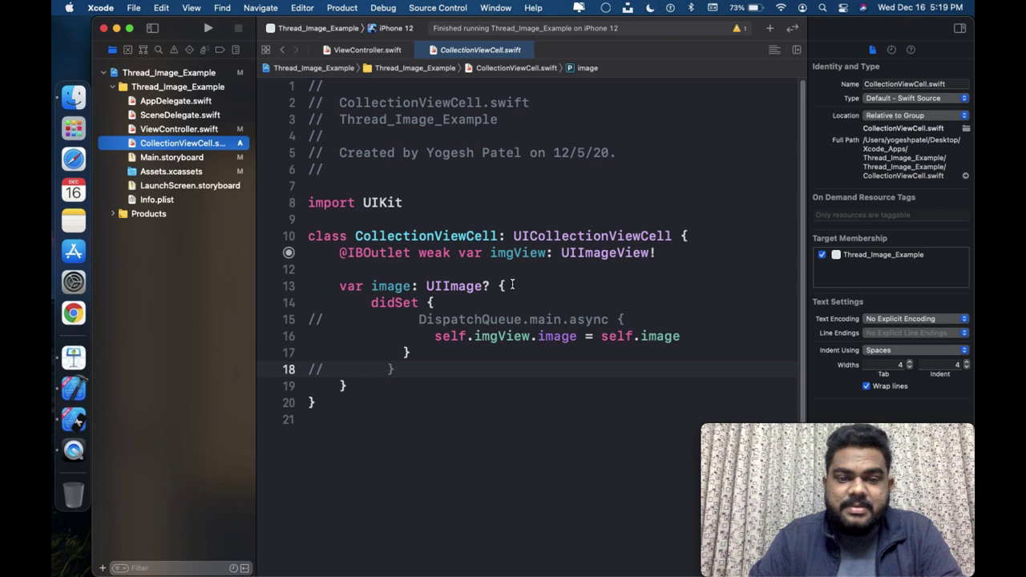
Comment out the self.imgView.image assignment inside the image property's didSet with //.
double_click(390, 286)
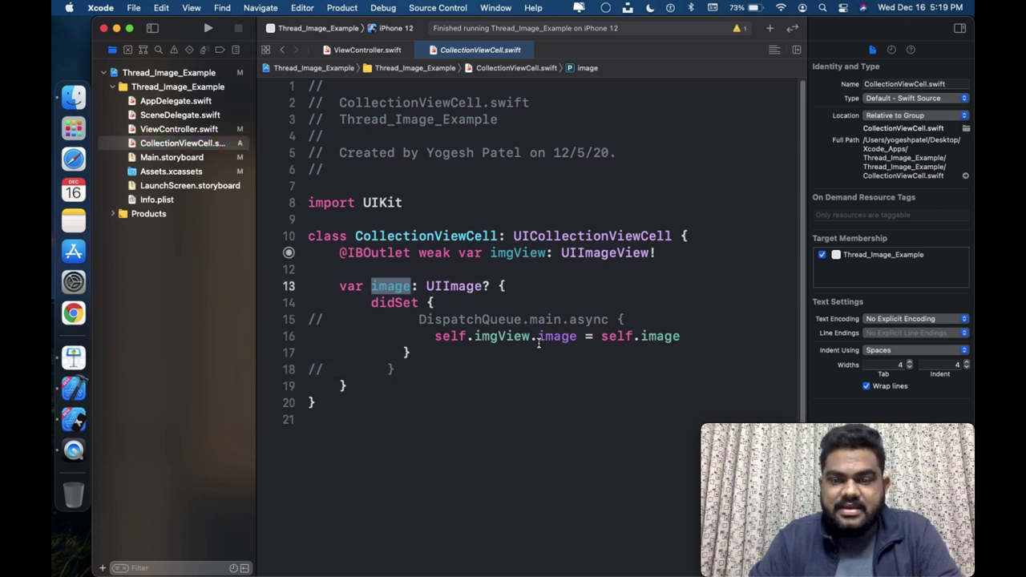
click(430, 338)
text(//)
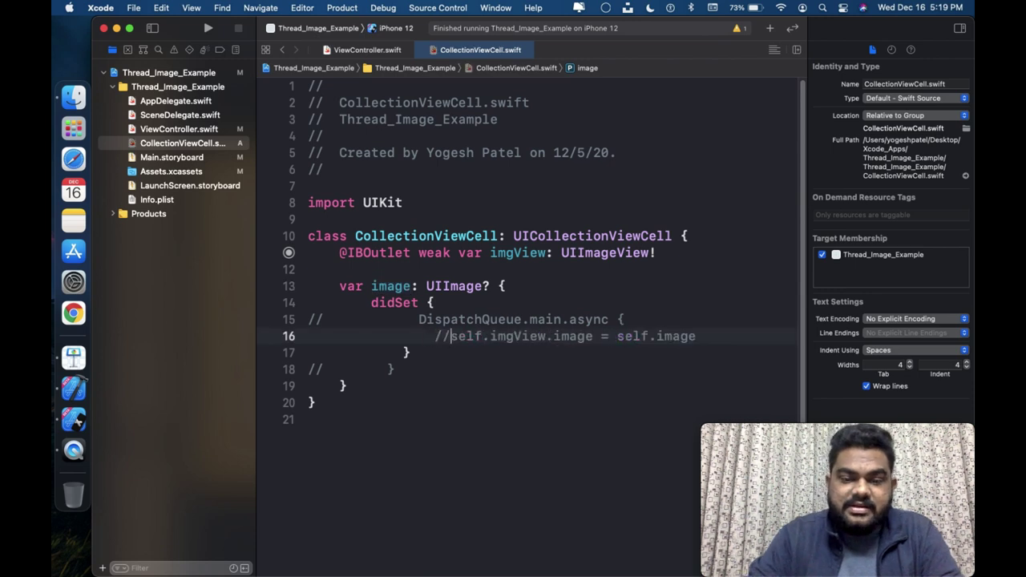
Highlight the didSet block, imgView outlet and image property code, then return to ViewController.swift.
click(426, 302)
double_click(428, 302)
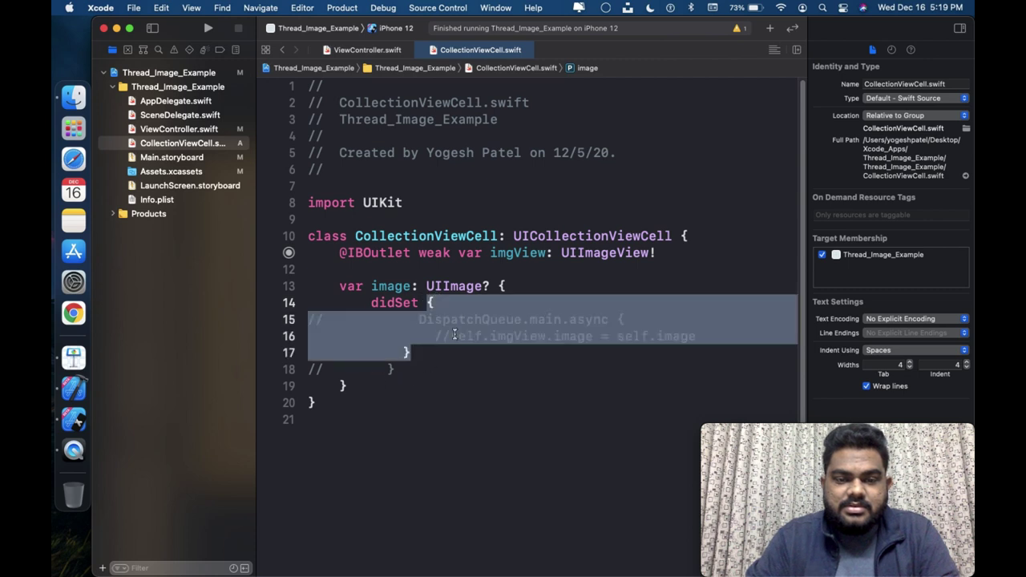
click(458, 336)
double_click(490, 253)
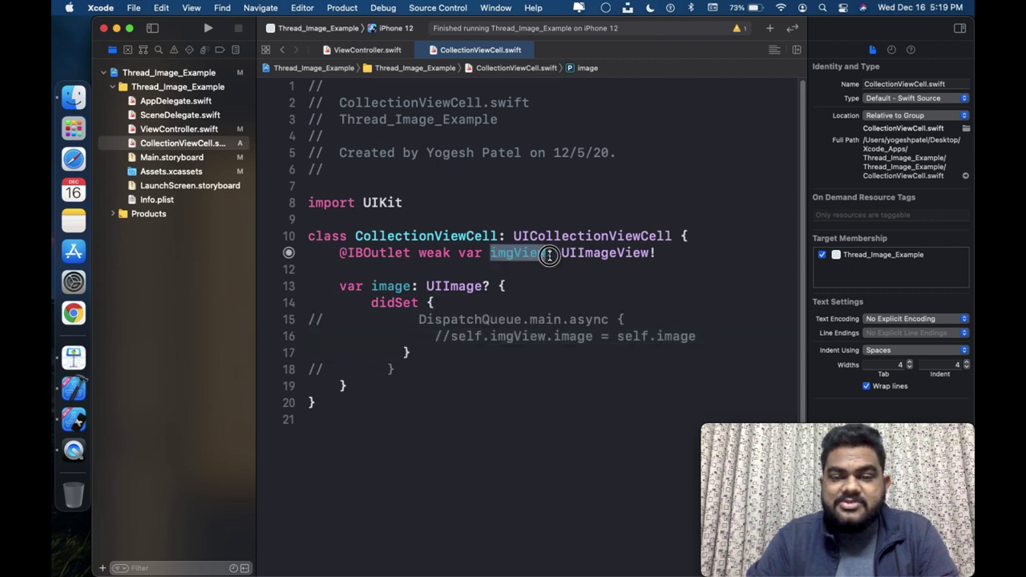
mouse_move(347, 386)
mouse_down()
mouse_move(379, 355)
mouse_move(548, 277)
mouse_up()
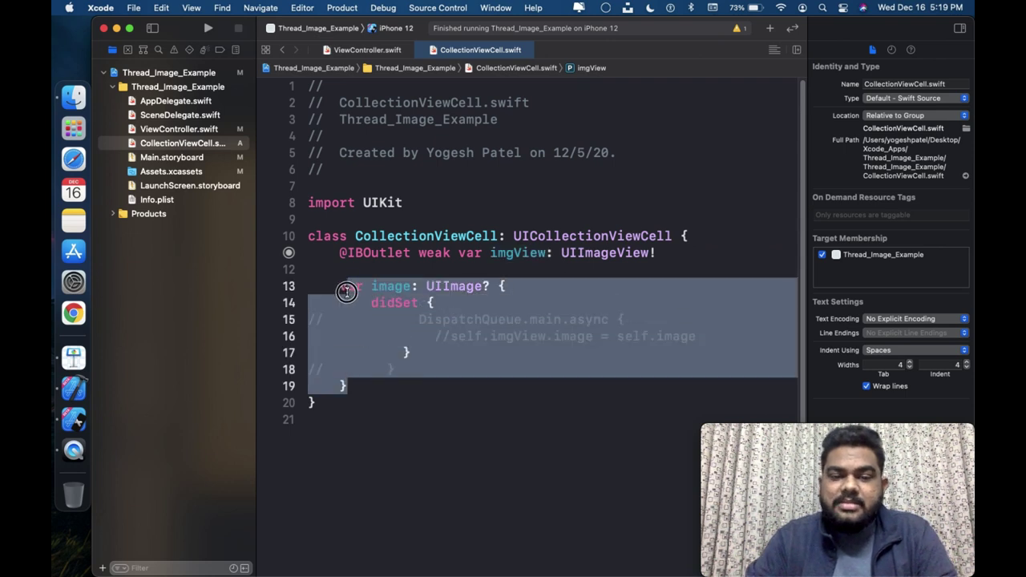
double_click(517, 253)
click(172, 129)
Highlight imgView and urls[indexPath.row] in the image assignment on line 61.
scroll(464, 366, down, 5)
scroll(464, 367, down, 2)
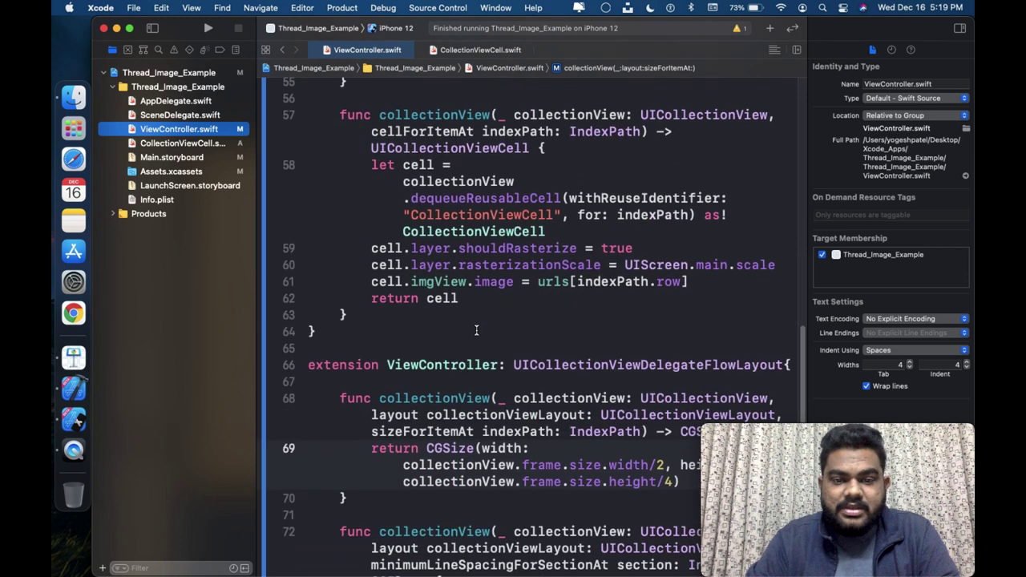
double_click(440, 281)
click(510, 282)
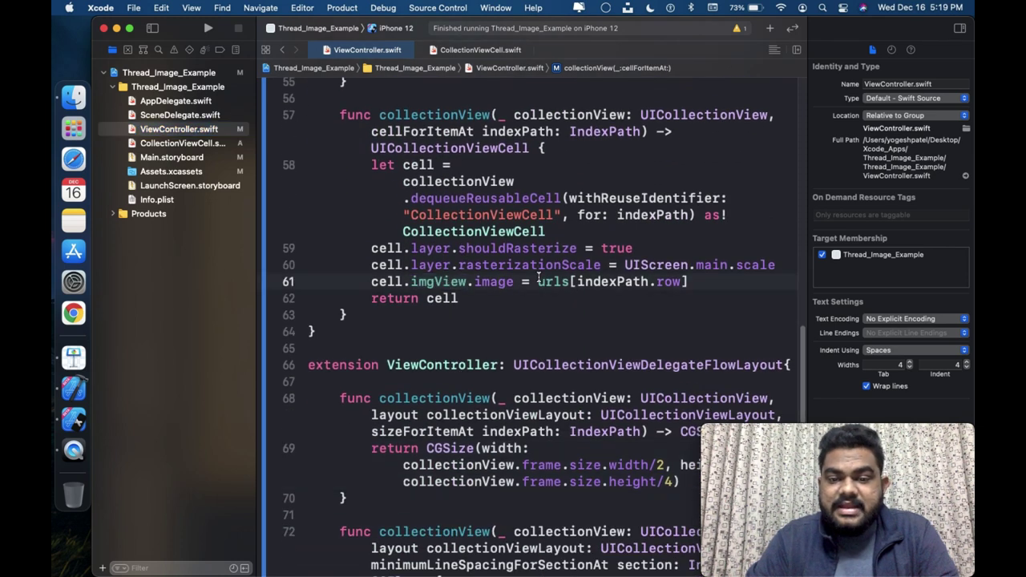
drag(538, 281, 690, 285)
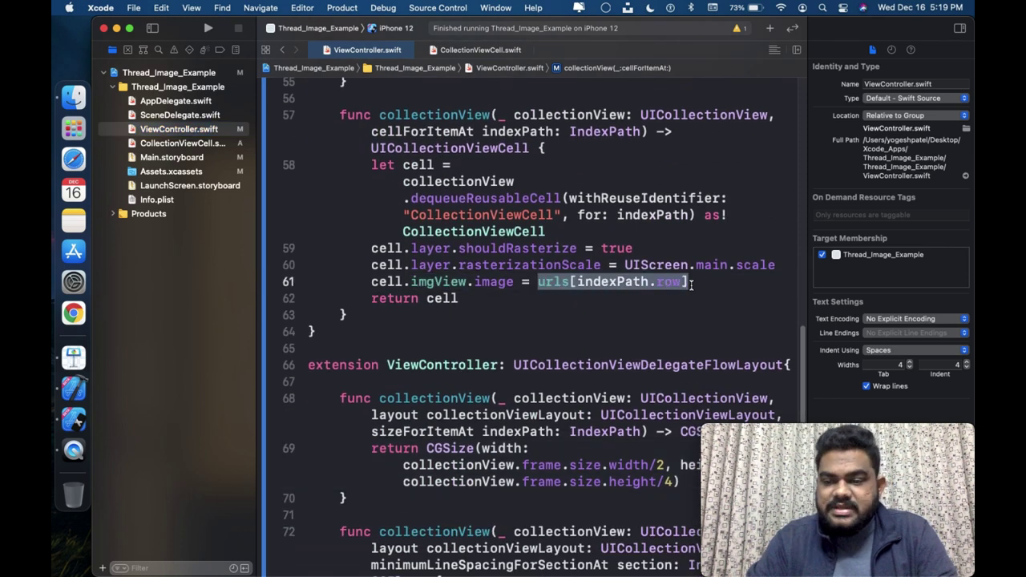
scroll(691, 285, up, 5)
scroll(665, 276, up, 3)
scroll(647, 267, up, 3)
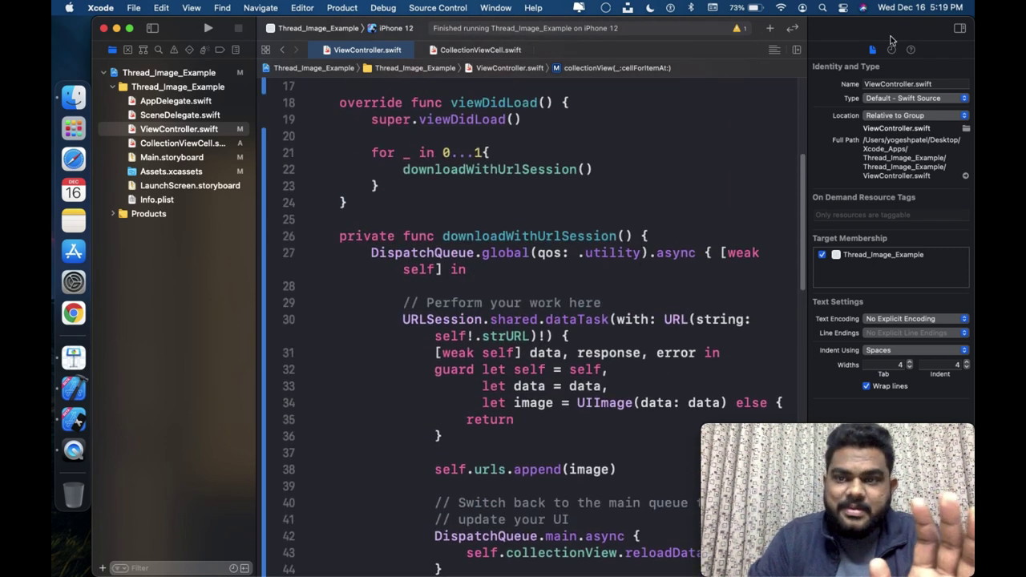
Hide the Inspector, then highlight the background download work (lines 29–38) and the main-queue UI update block.
key(super+alt+0)
scroll(731, 216, down, 3)
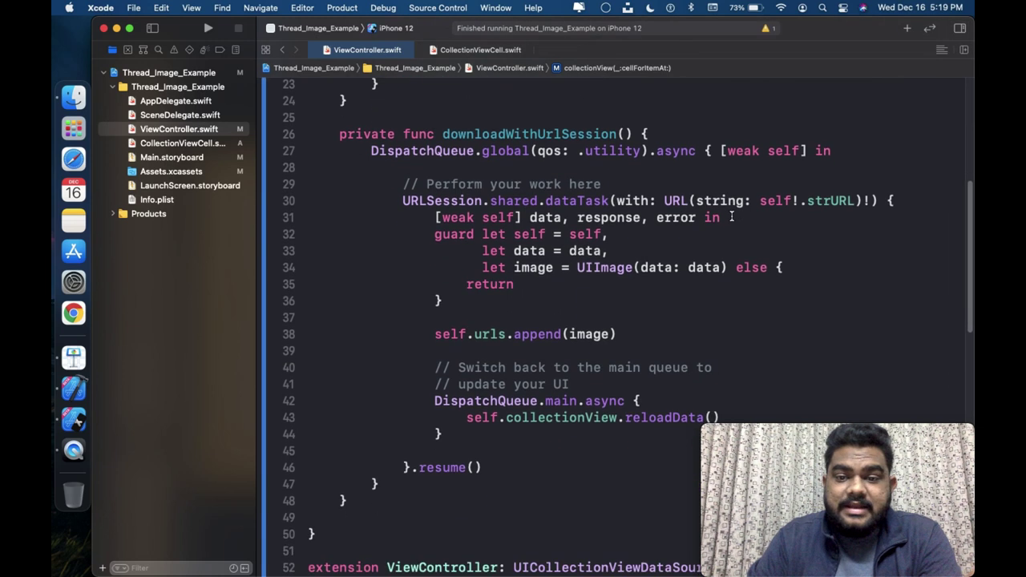
click(603, 142)
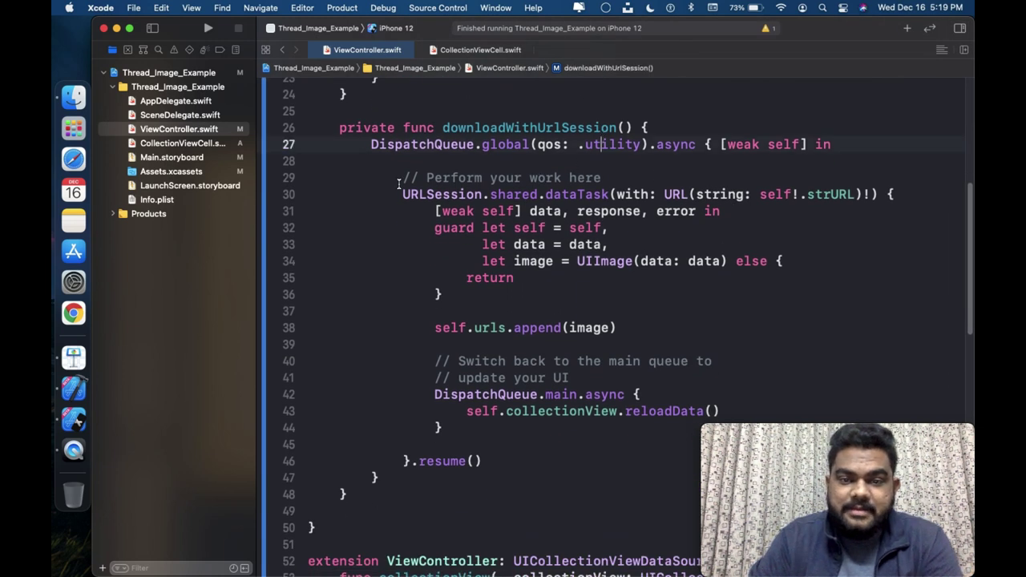
drag(397, 179, 522, 328)
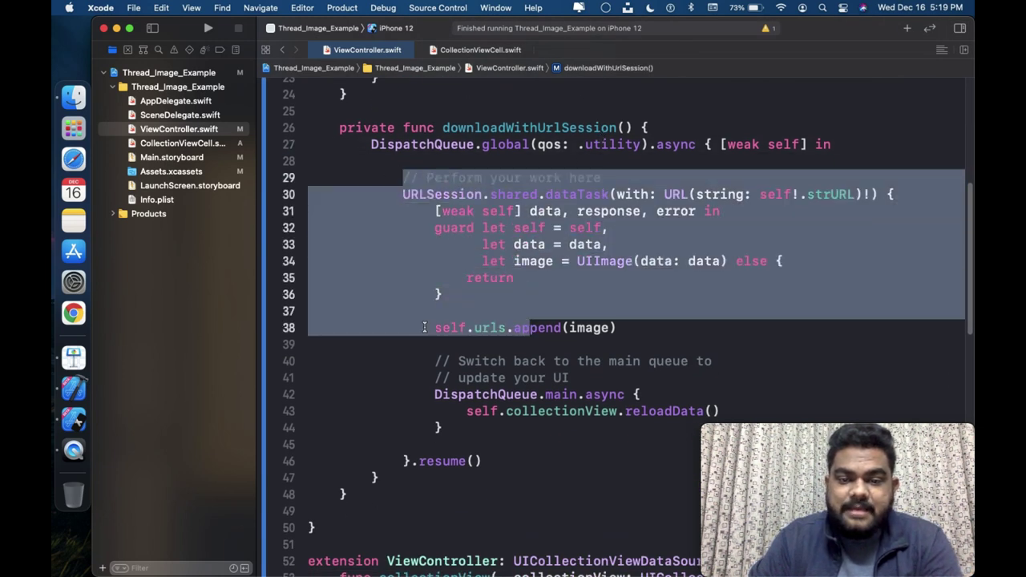
click(427, 328)
scroll(560, 401, down, 4)
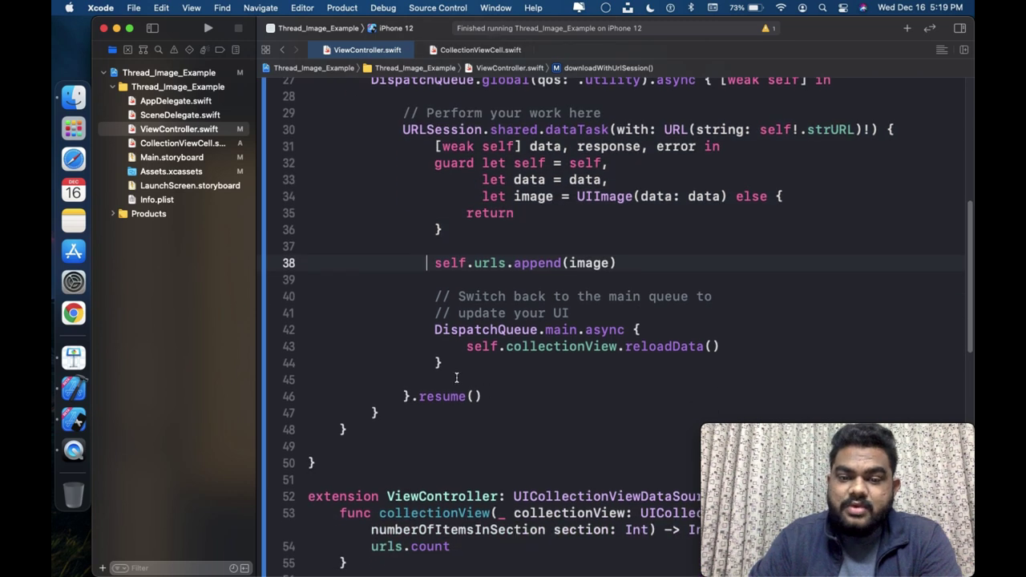
double_click(438, 362)
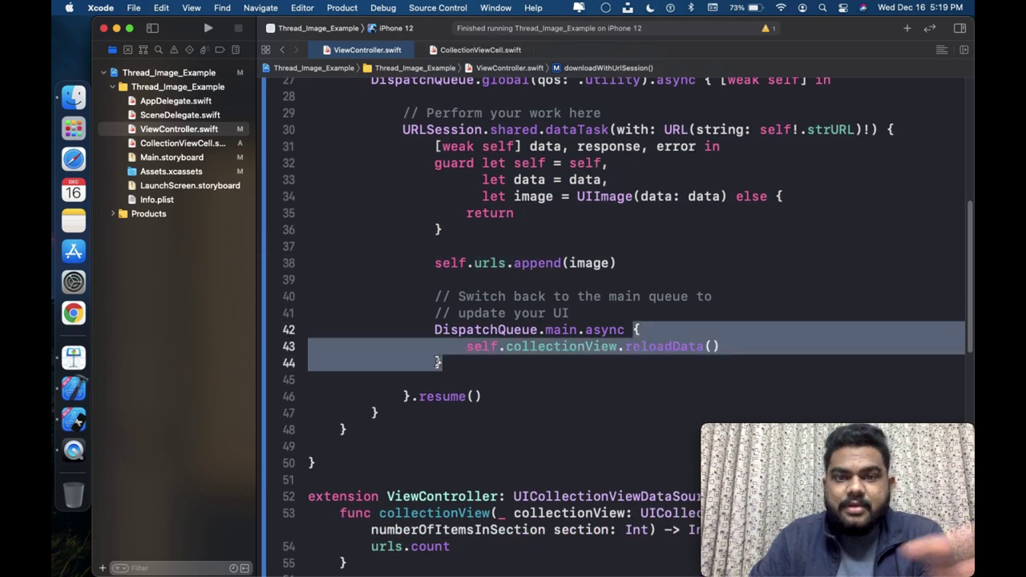
drag(438, 363, 436, 330)
On line 27, highlight global, .utility, async and the [weak self] capture list.
scroll(436, 367, up, 2)
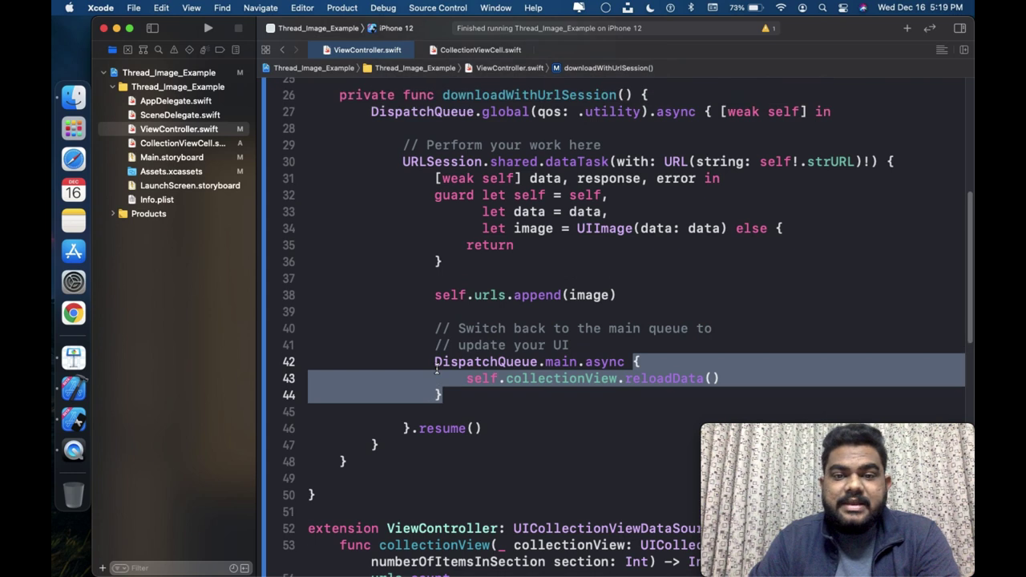
double_click(516, 114)
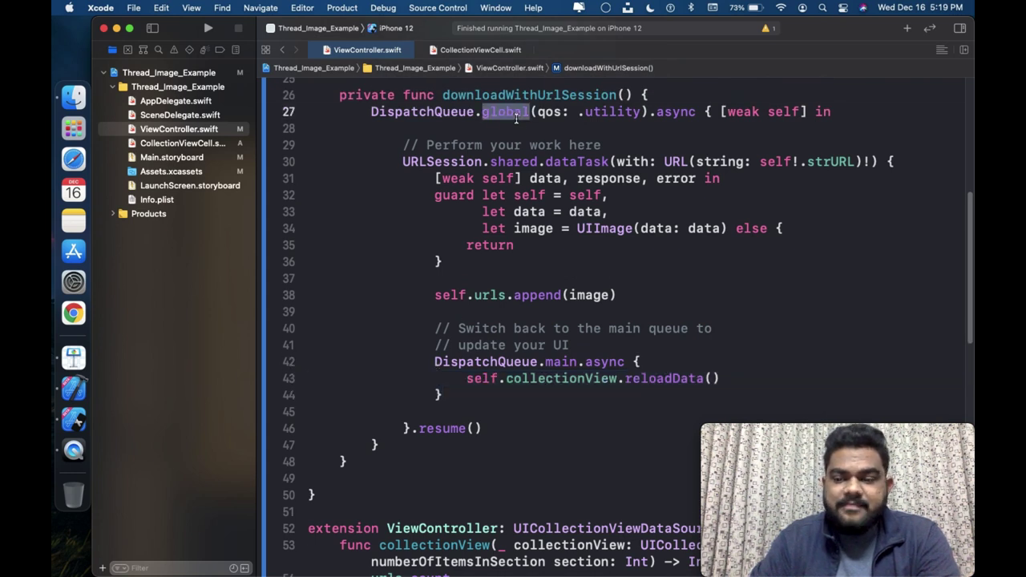
click(601, 112)
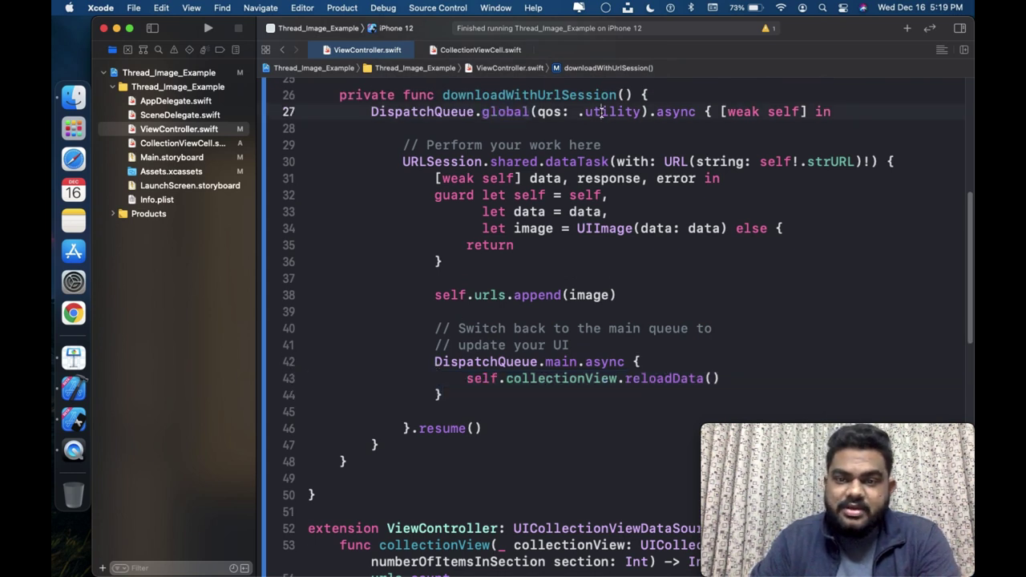
double_click(668, 113)
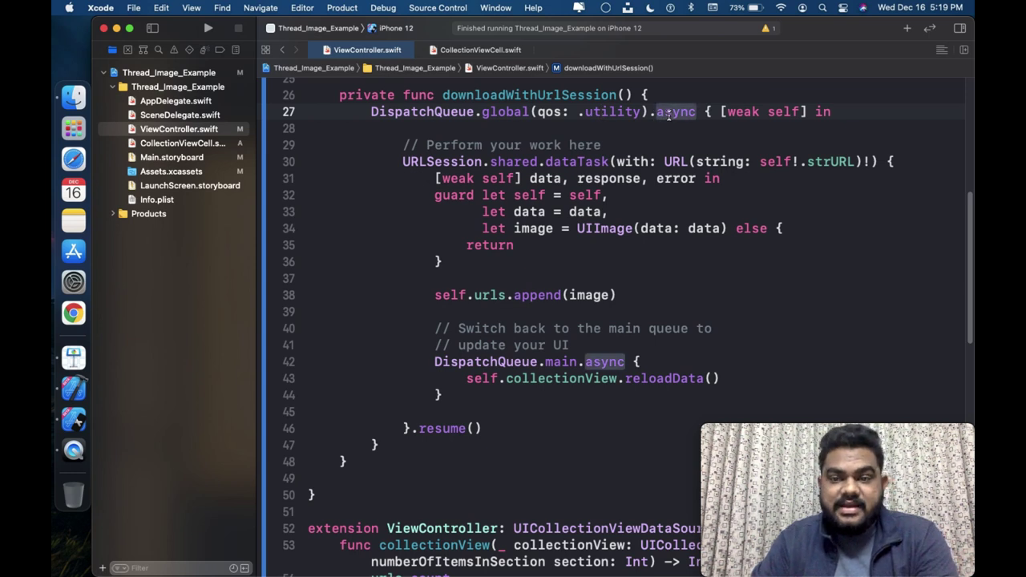
double_click(723, 113)
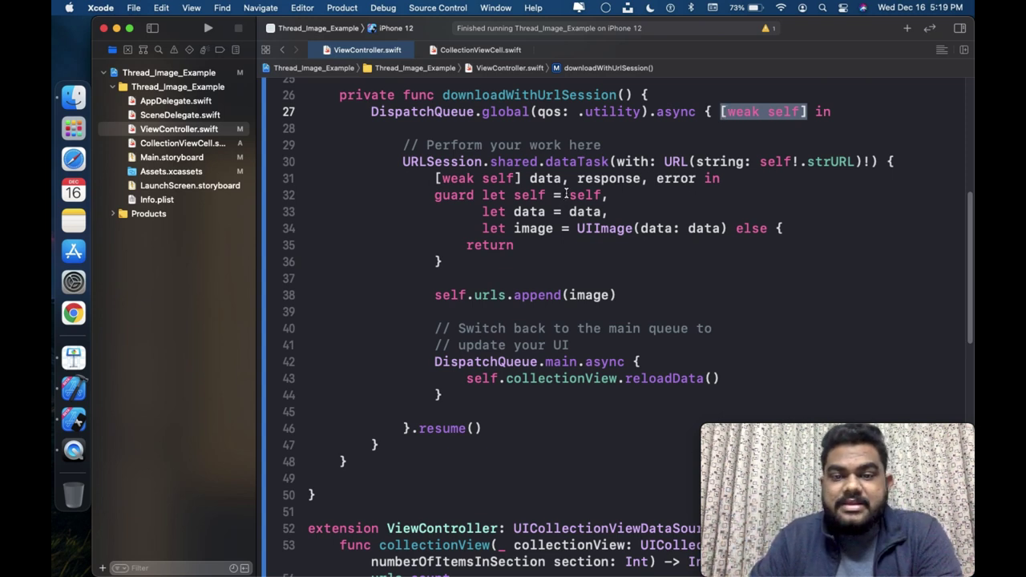
Point out image, urls, collectionView, downloadWithUrlSession and the line 21 for loop, then run on iPhone 12.
click(582, 294)
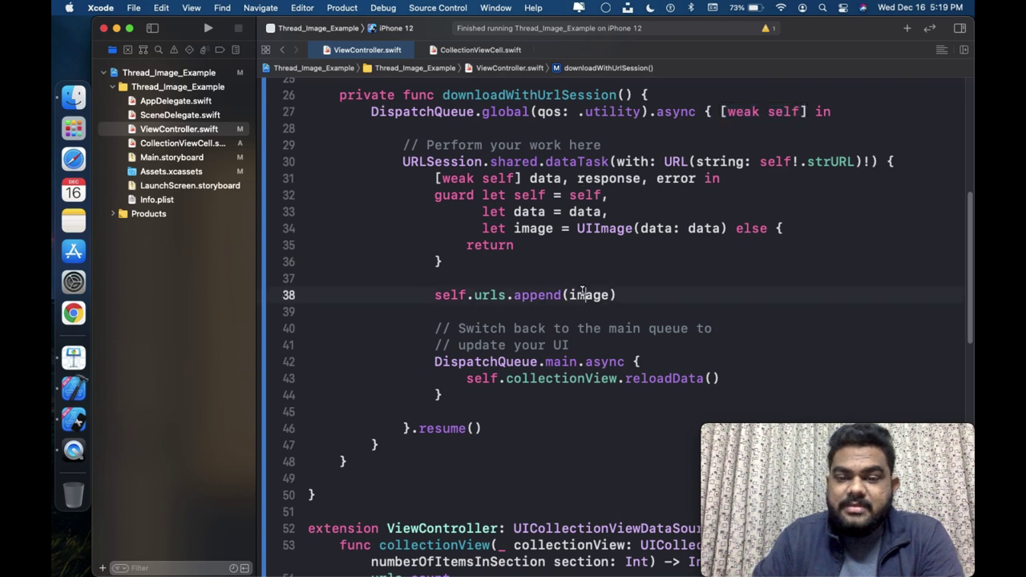
click(489, 295)
click(541, 378)
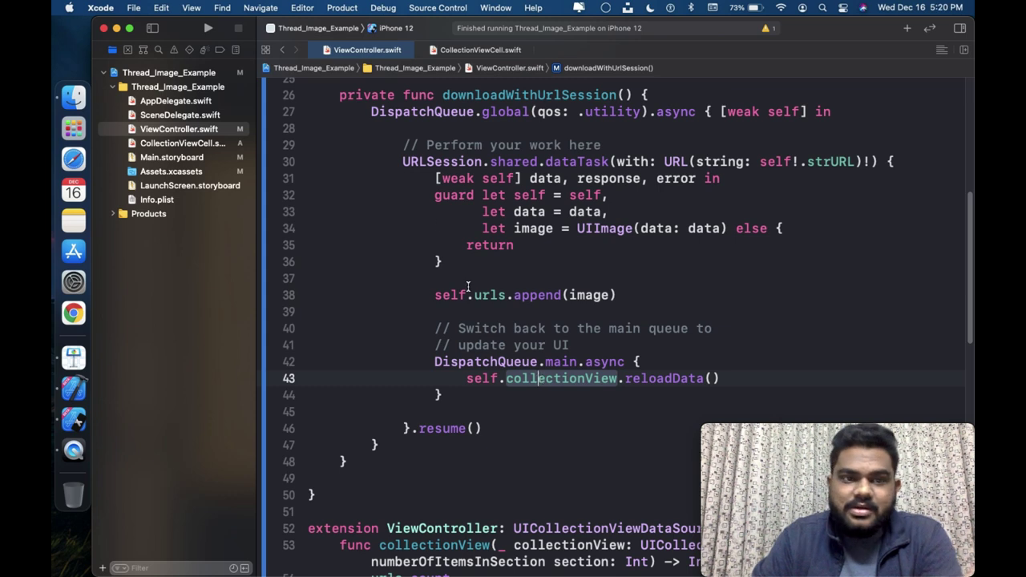
scroll(468, 286, up, 1)
scroll(457, 268, up, 5)
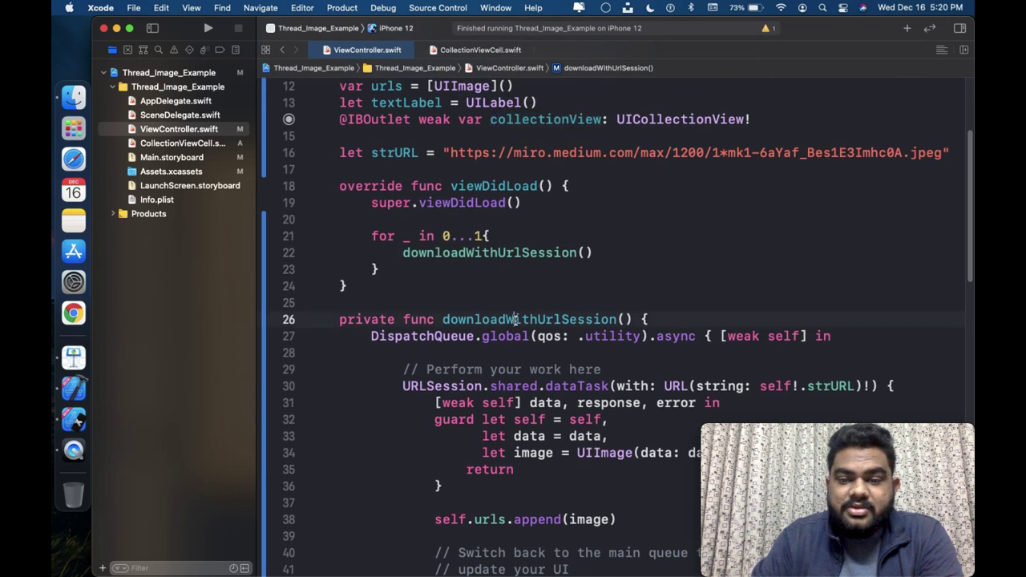
double_click(514, 319)
click(478, 236)
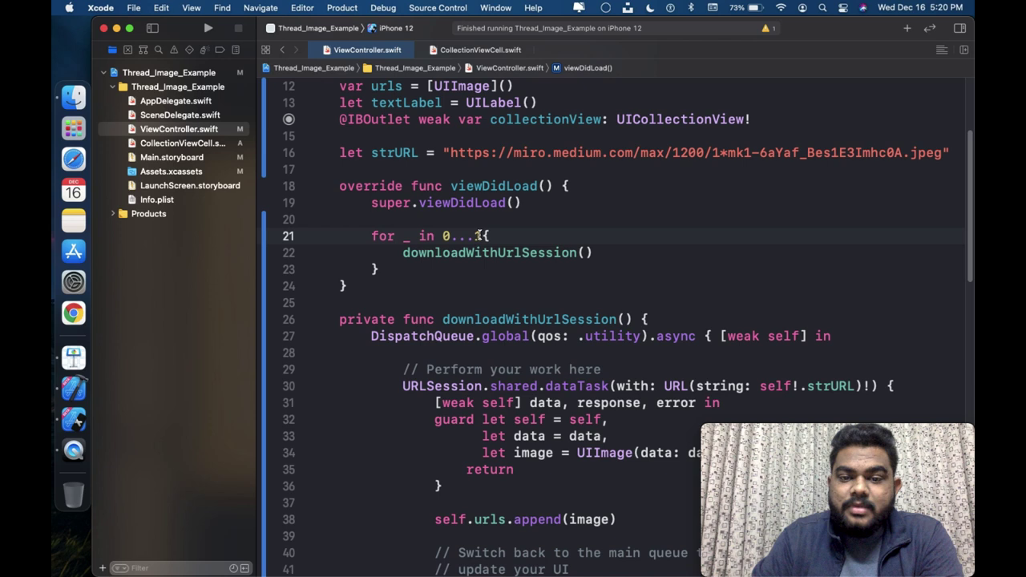
click(207, 30)
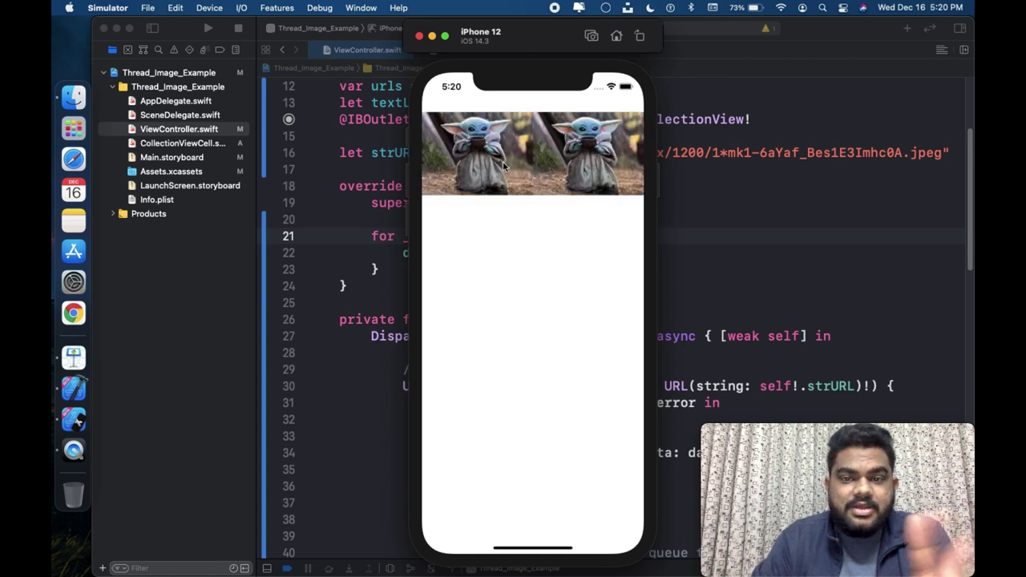
Change the viewDidLoad loop range to 0...21 and rebuild the app with Command-R.
click(750, 235)
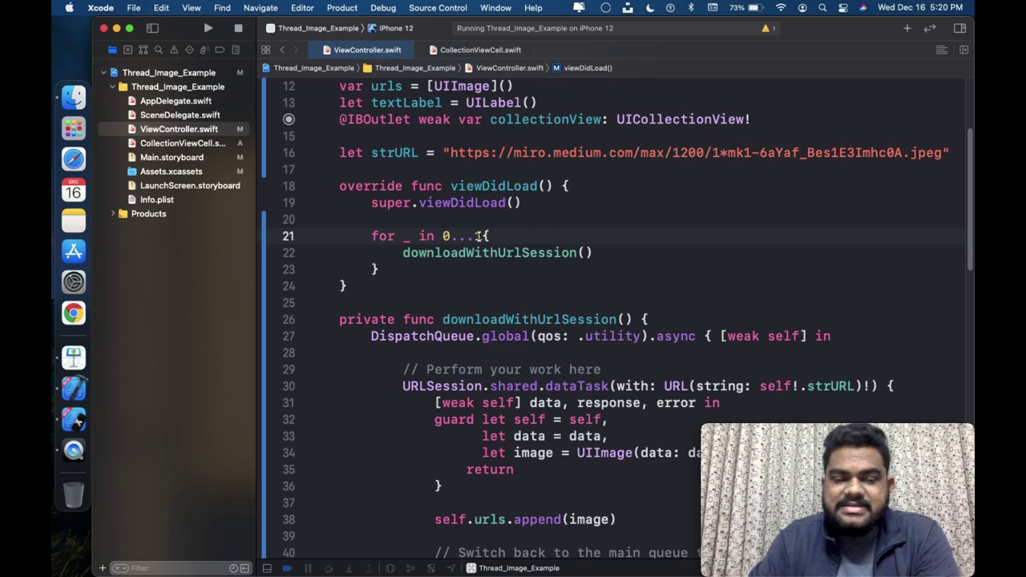
text(2)
key(super+r)
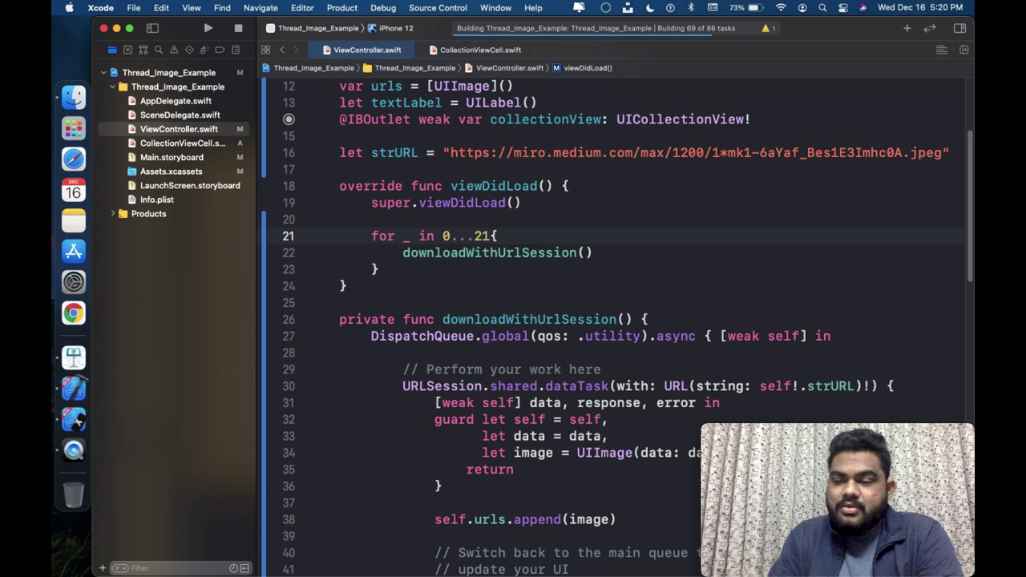
Swipe through the image grid in the simulator, then bring the Xcode code back to the front.
scroll(615, 206, down, 4)
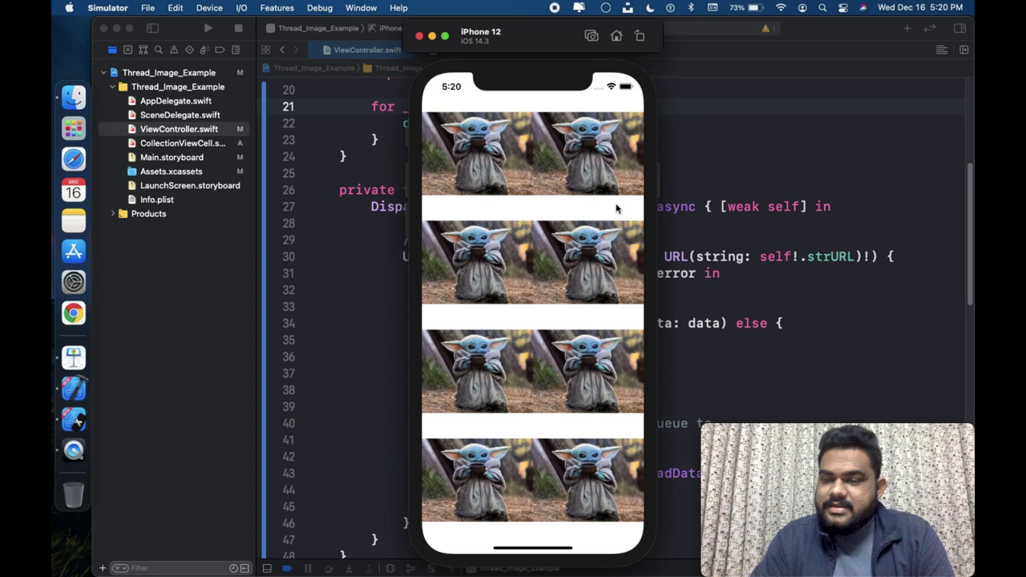
drag(531, 414, 540, 206)
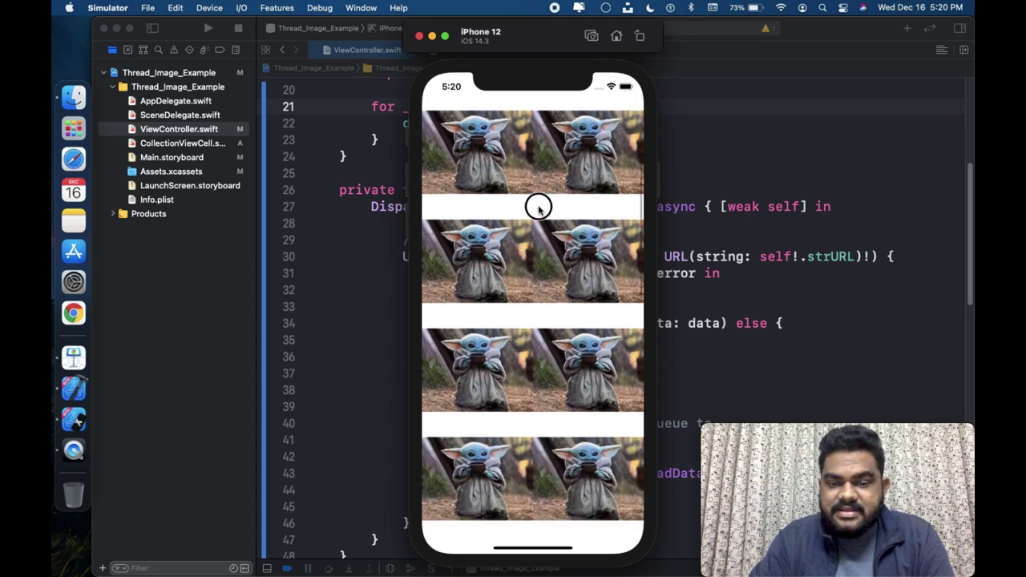
drag(551, 312, 550, 190)
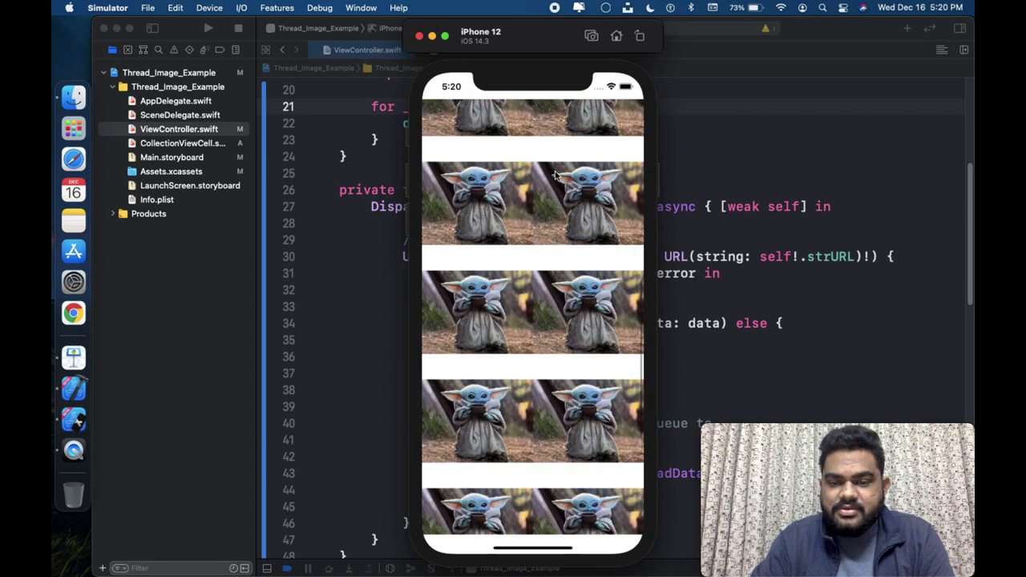
drag(555, 371, 572, 190)
mouse_move(552, 419)
mouse_down()
mouse_move(553, 207)
mouse_move(554, 394)
mouse_up()
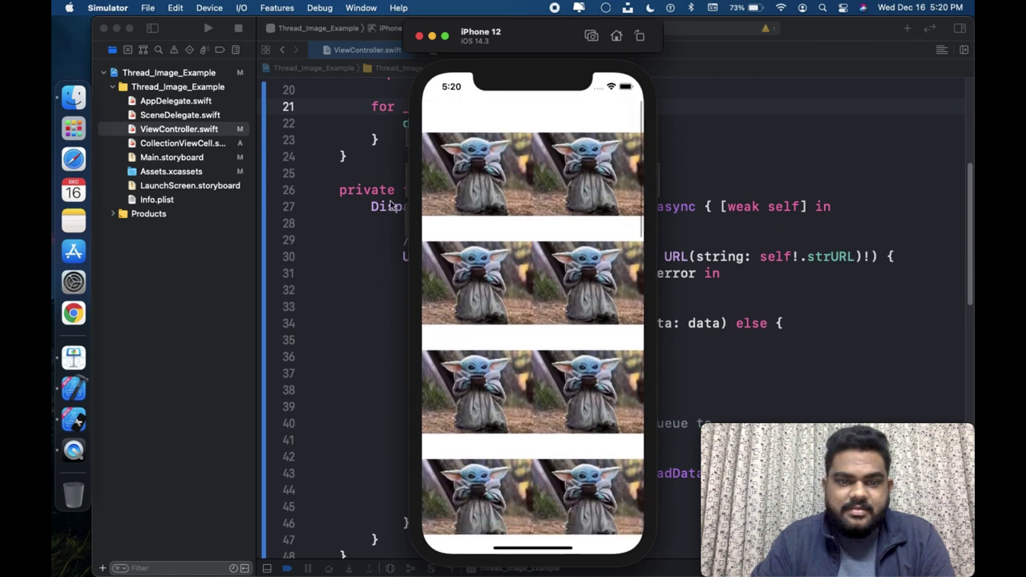
click(390, 203)
scroll(390, 203, up, 3)
Stop and relaunch Thread_Image_Example, swipe through the filled image grid, then return to Xcode.
click(238, 28)
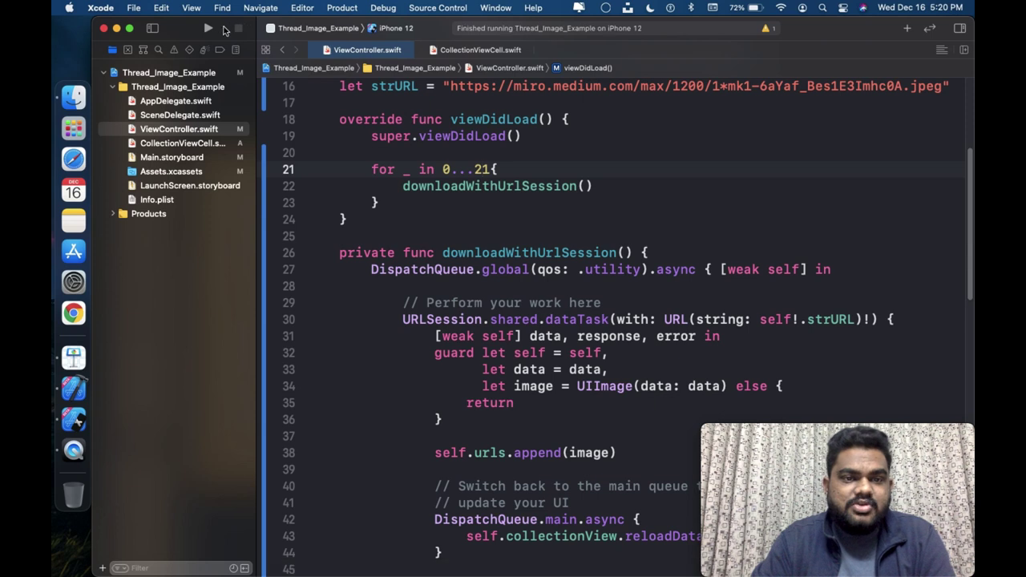
click(210, 30)
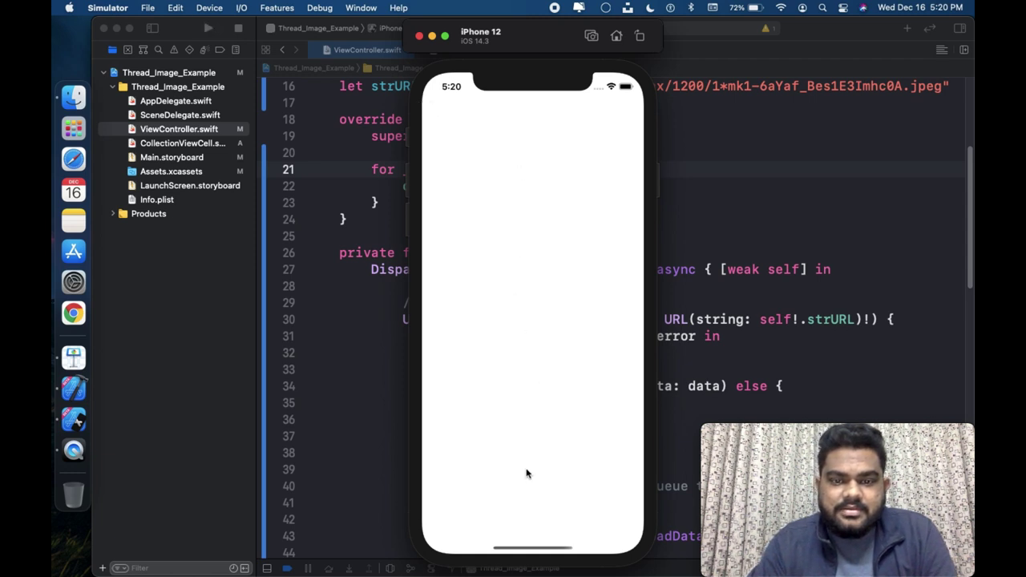
drag(524, 400, 557, 97)
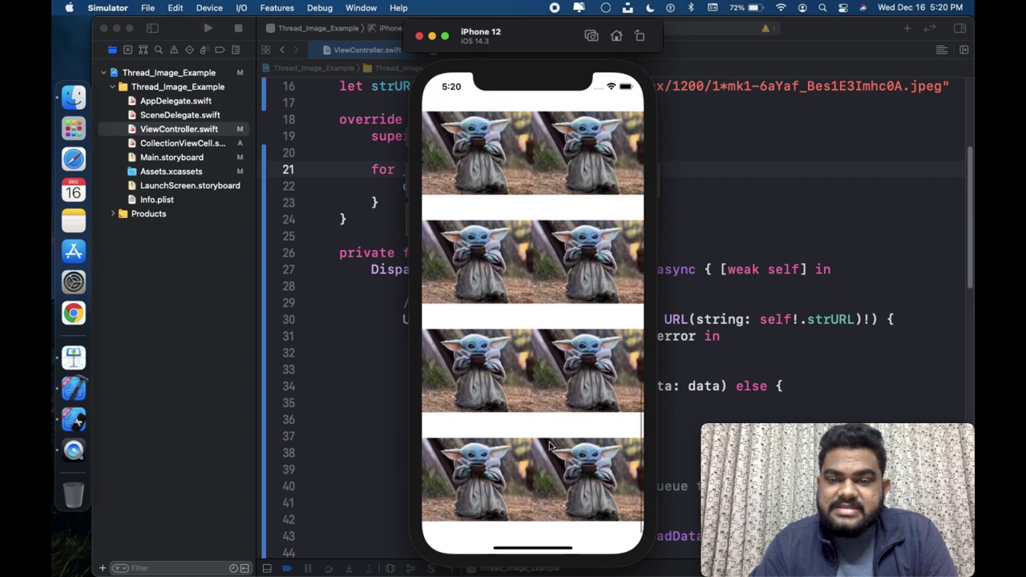
drag(549, 446, 595, 206)
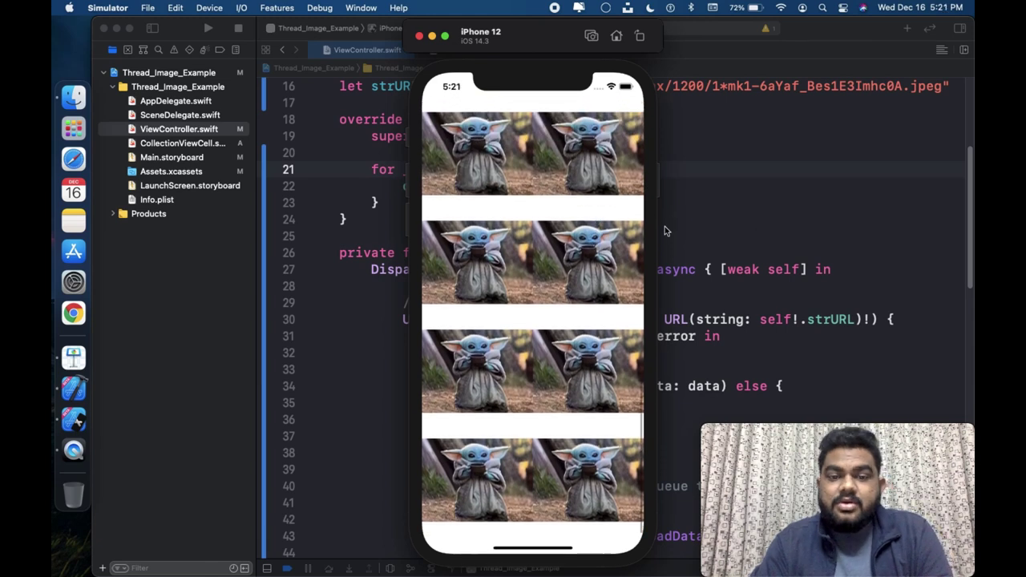
drag(528, 251, 532, 553)
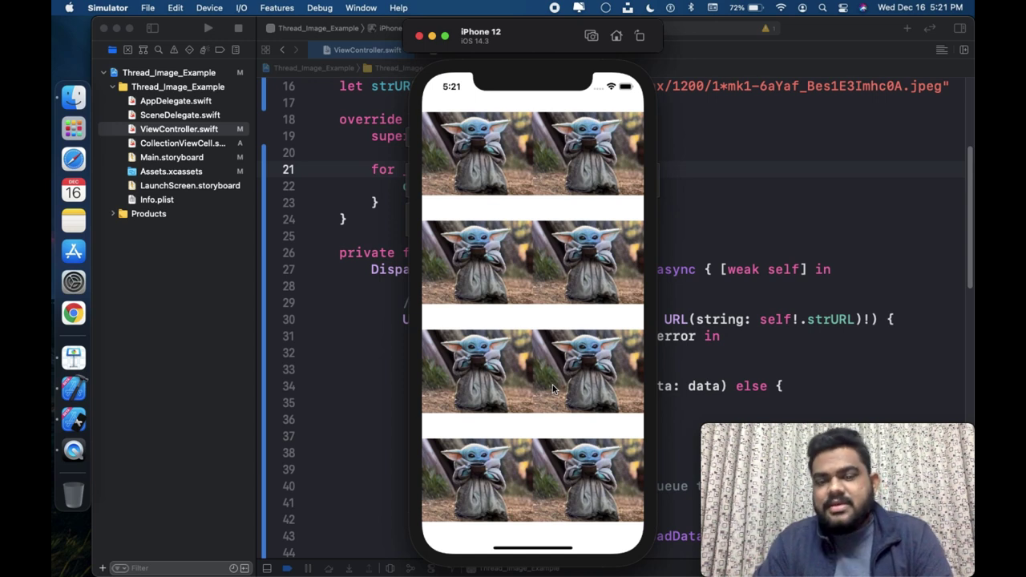
drag(552, 384, 549, 104)
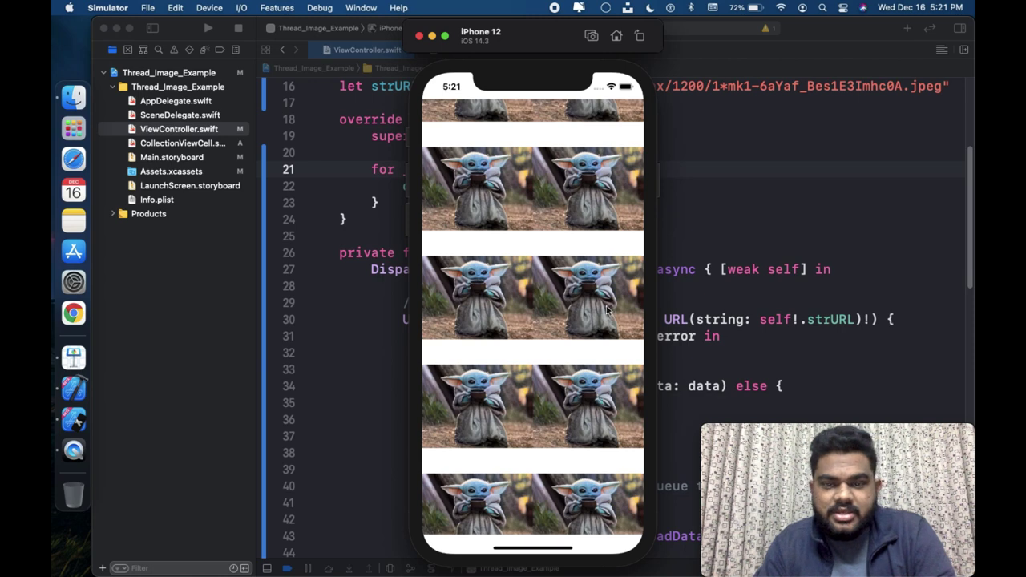
drag(637, 264, 586, 465)
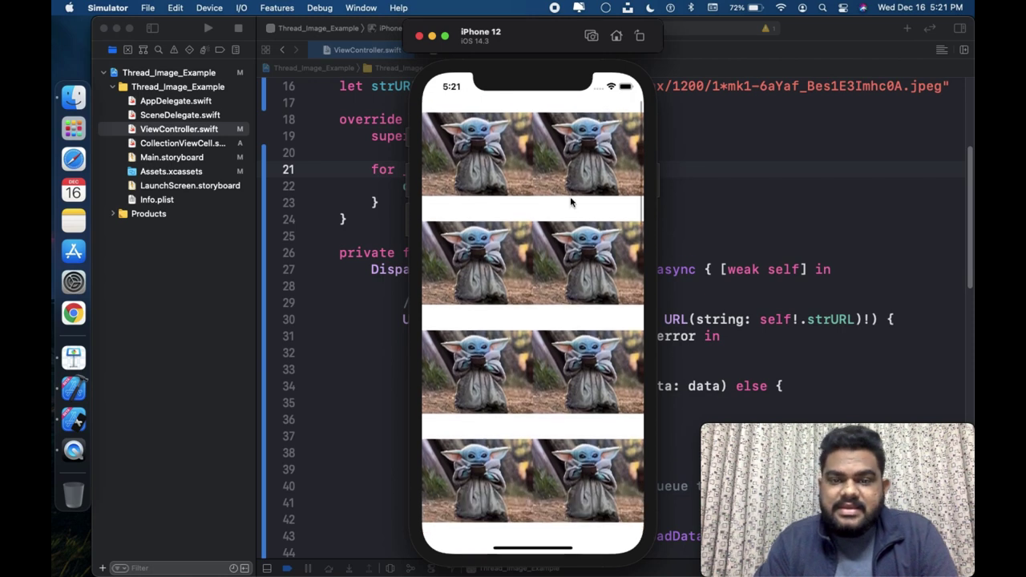
click(716, 322)
Point out sizeForItemAt's item-size calculation on line 69, then bring the Simulator forward via Mission Control.
scroll(716, 320, down, 10)
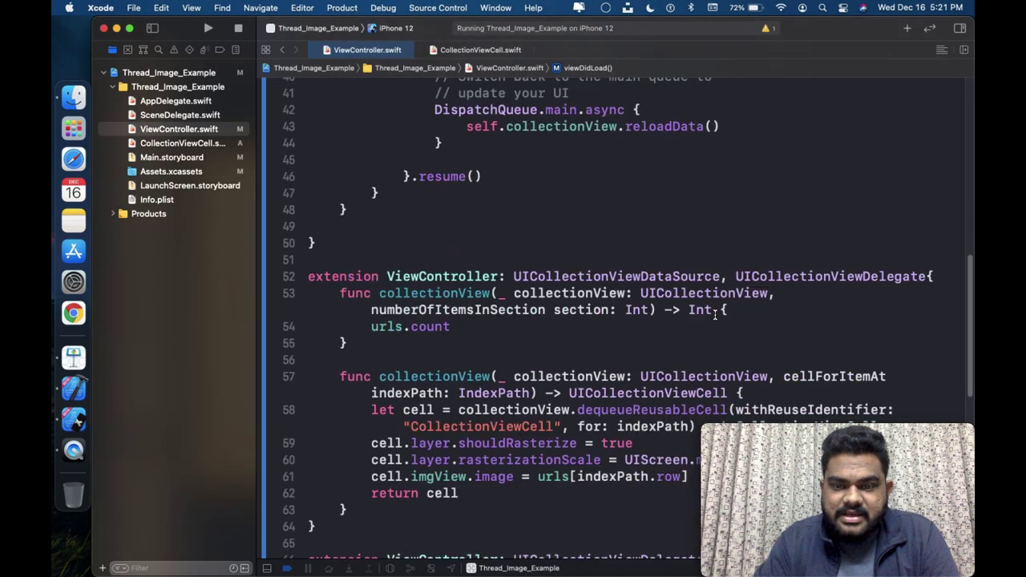
scroll(716, 321, down, 5)
scroll(715, 315, down, 1)
scroll(715, 315, down, 3)
scroll(715, 315, up, 1)
click(678, 217)
key(ctrl+Up)
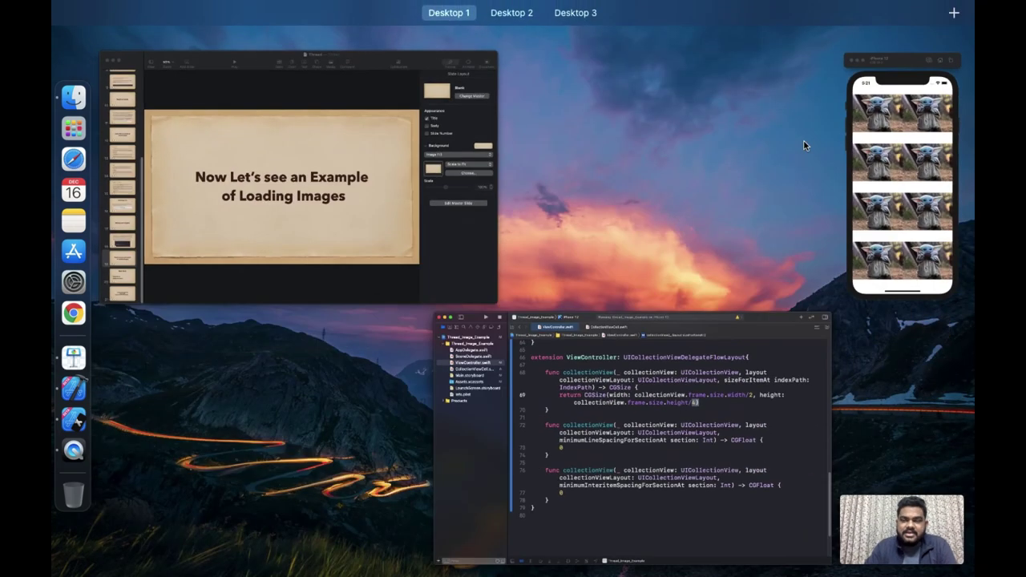
click(855, 157)
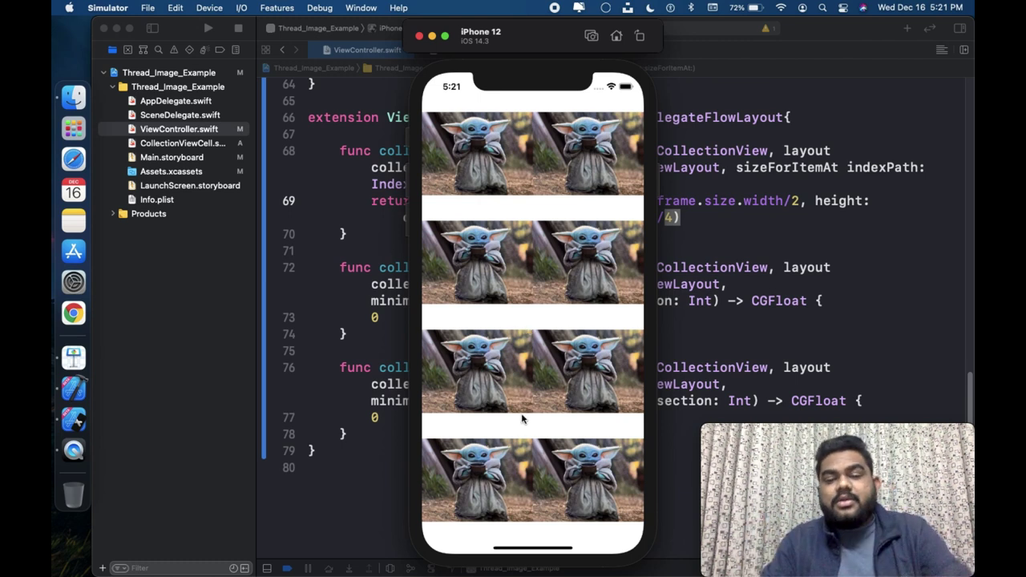
Swipe the simulator's image grid up and down, then return to Xcode's downloadWithUrlSession code.
scroll(516, 422, down, 2)
drag(522, 315, 555, 99)
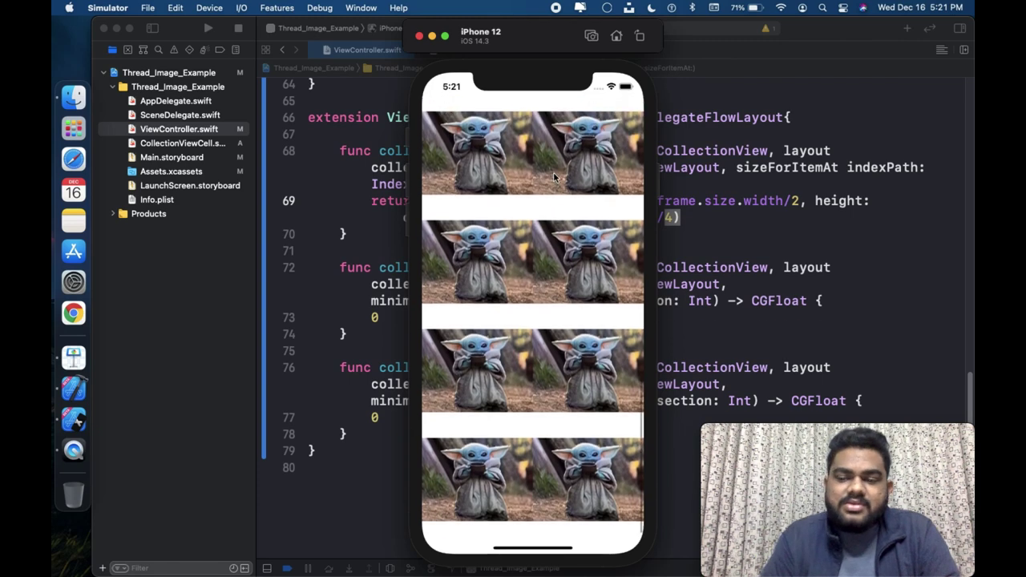
drag(553, 172, 553, 209)
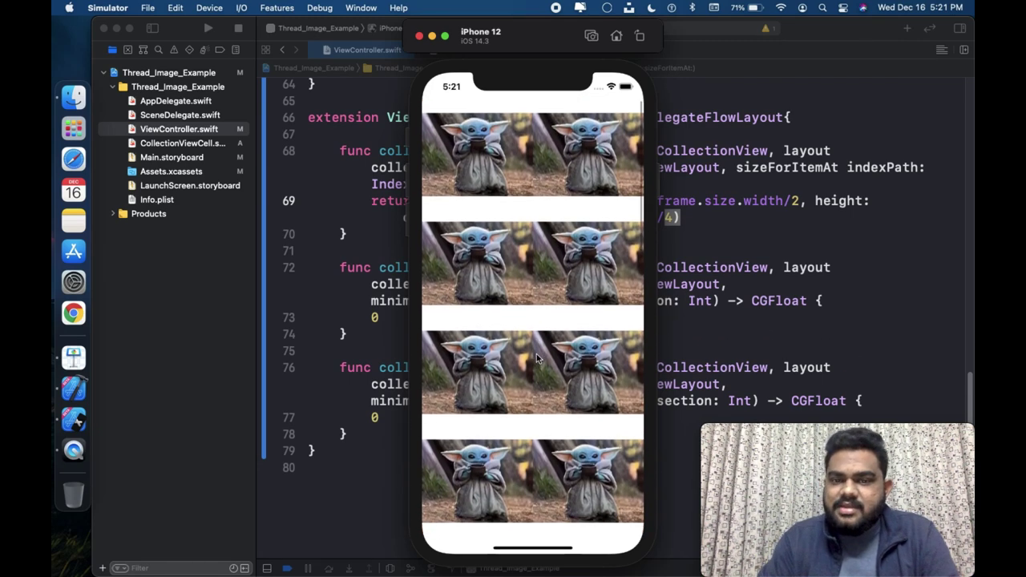
click(747, 222)
scroll(746, 221, up, 10)
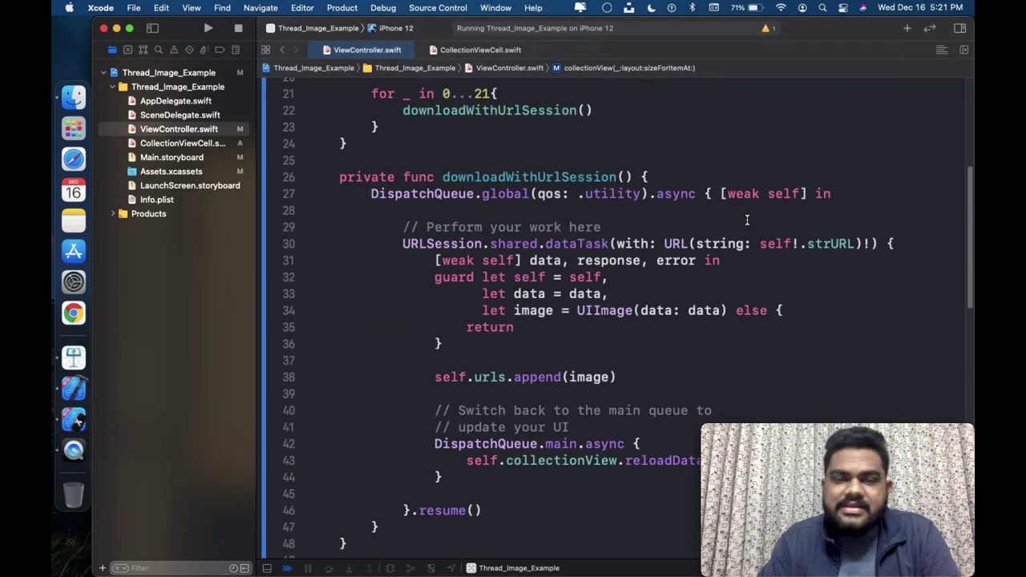
double_click(708, 143)
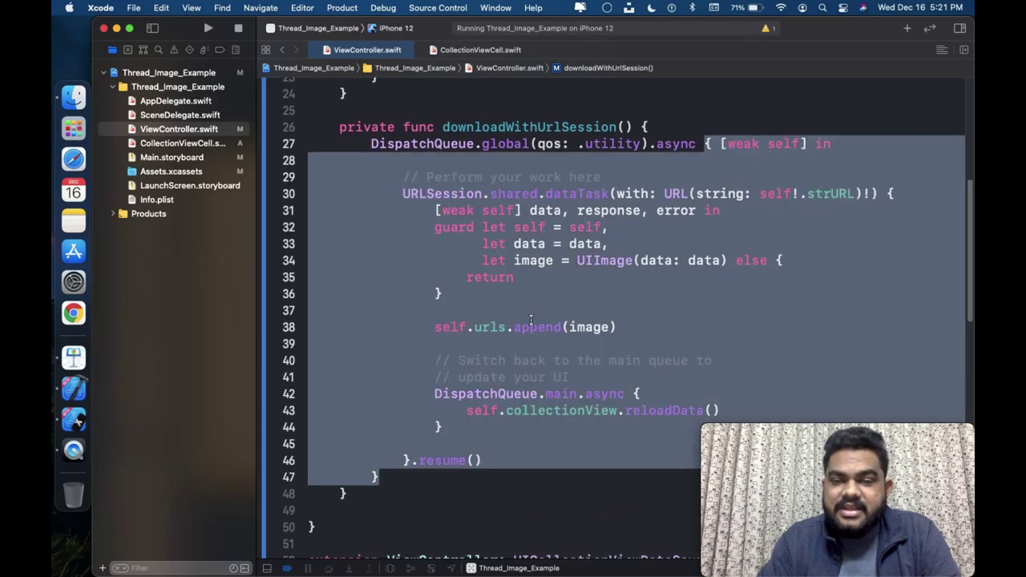
click(415, 399)
drag(433, 393, 457, 426)
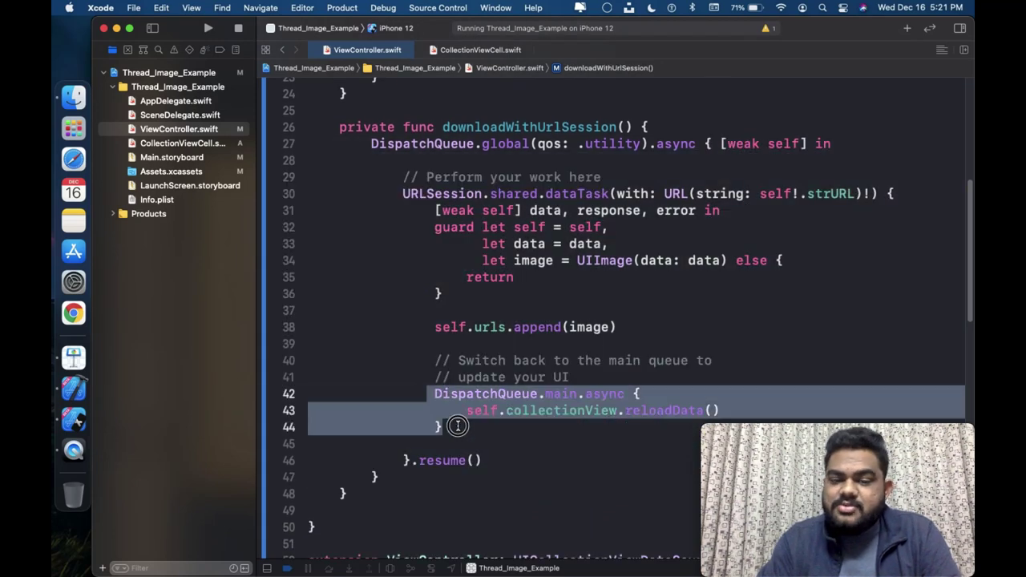
click(533, 411)
double_click(619, 143)
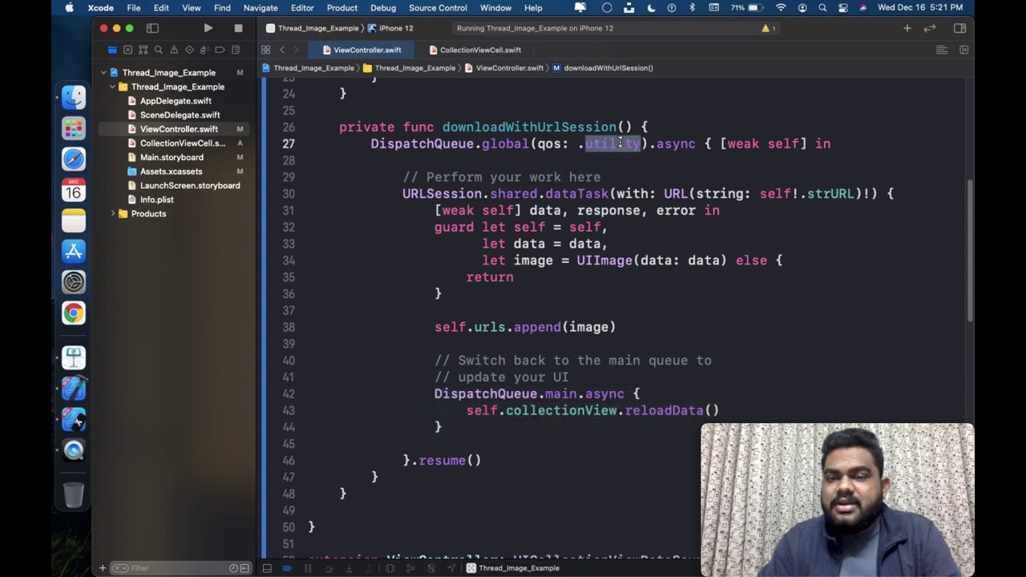
click(675, 146)
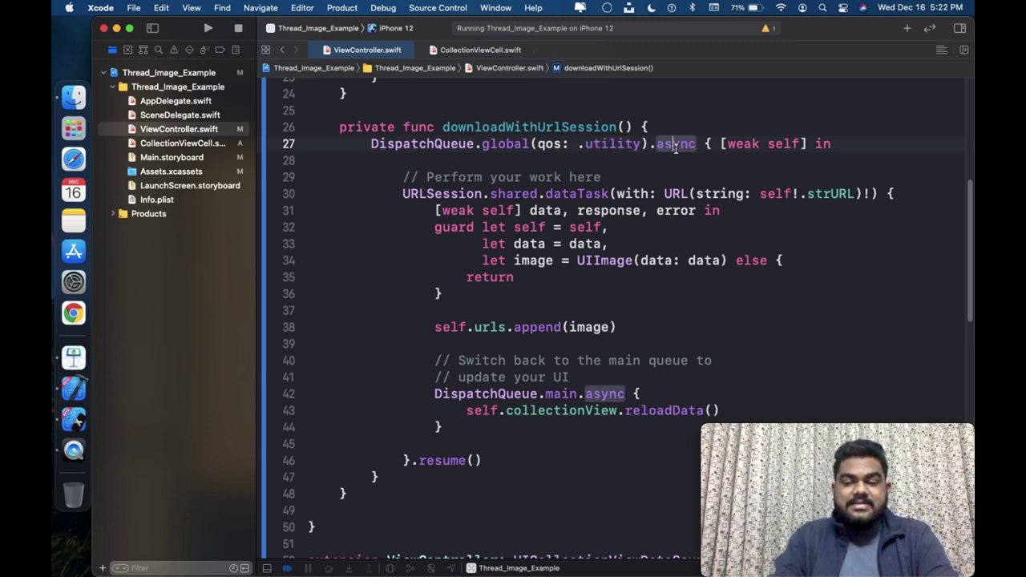
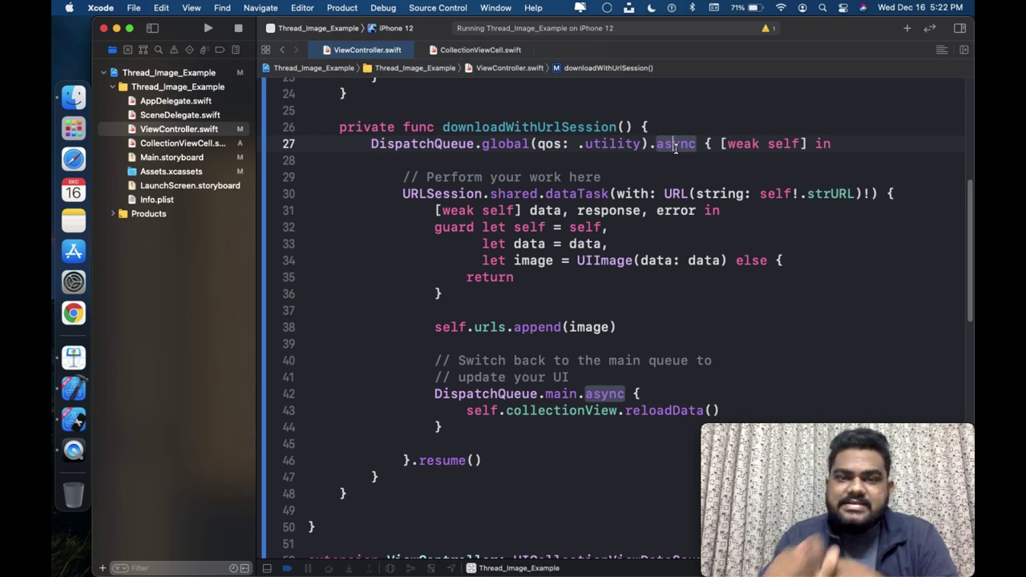
Point out the urls count in the data source code.
scroll(675, 148, down, 5)
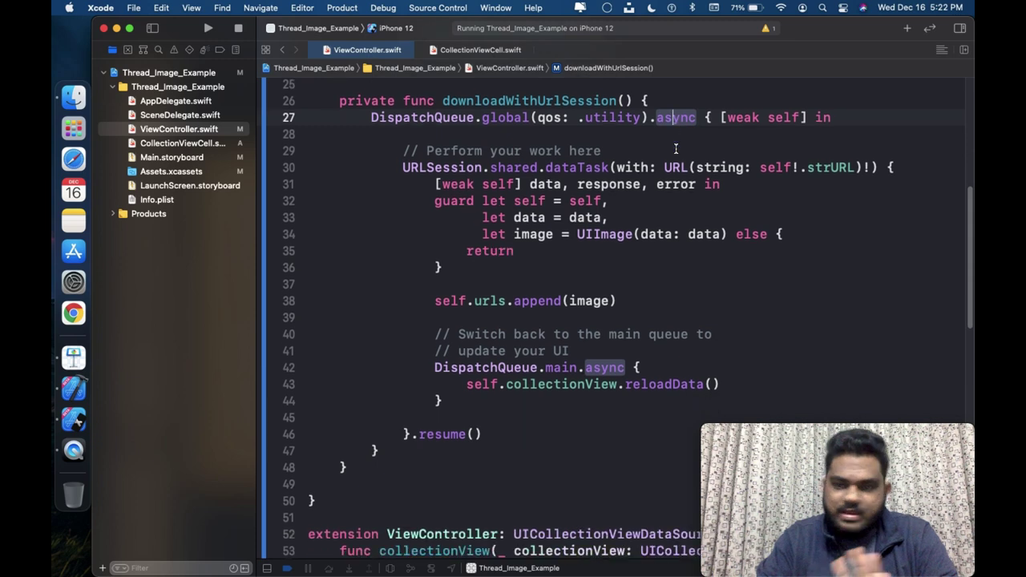
scroll(675, 149, down, 5)
click(503, 195)
click(382, 207)
Walk through the cellForItemAt cell setup lines, including the rasterization scale line.
click(481, 357)
click(486, 325)
click(484, 340)
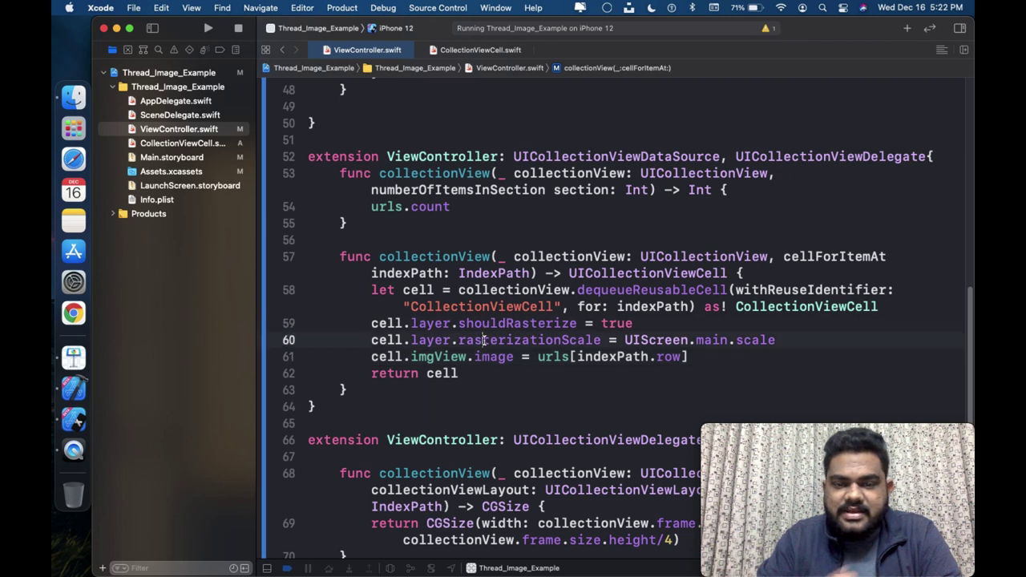
scroll(484, 340, down, 3)
scroll(485, 342, down, 2)
scroll(486, 344, down, 1)
scroll(487, 346, down, 1)
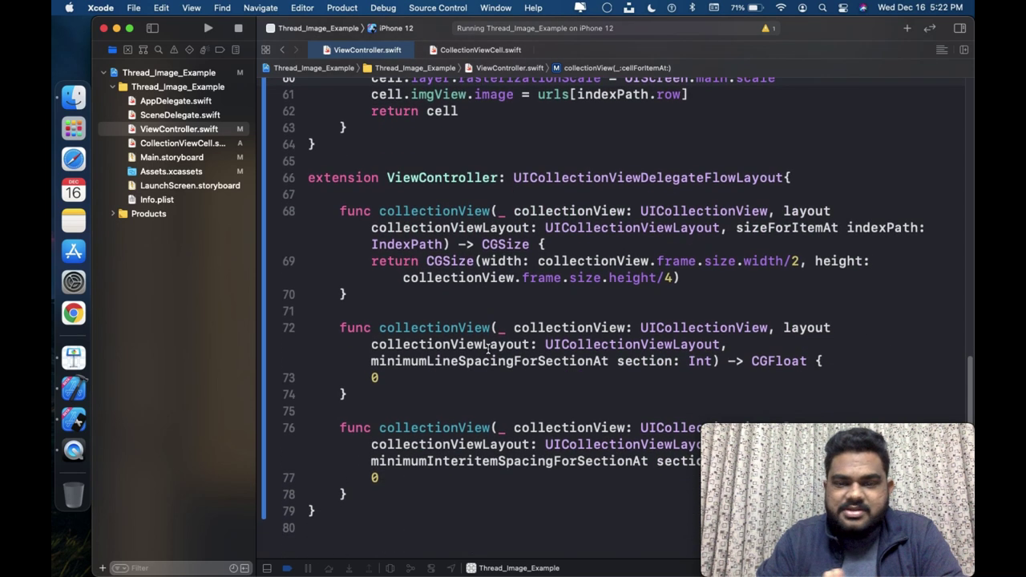
scroll(452, 473, down, 2)
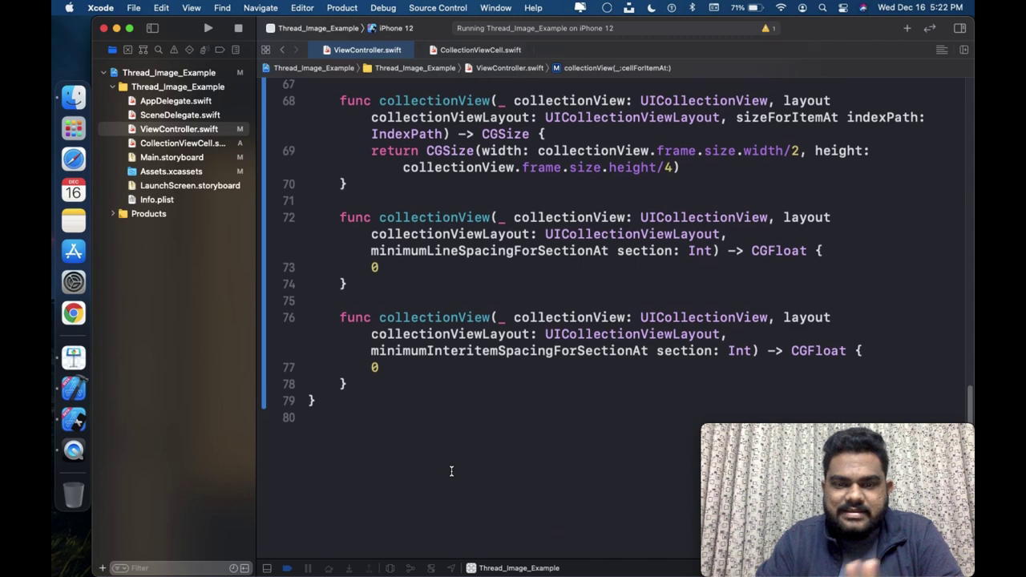
scroll(451, 473, up, 8)
scroll(452, 473, up, 8)
scroll(451, 472, up, 4)
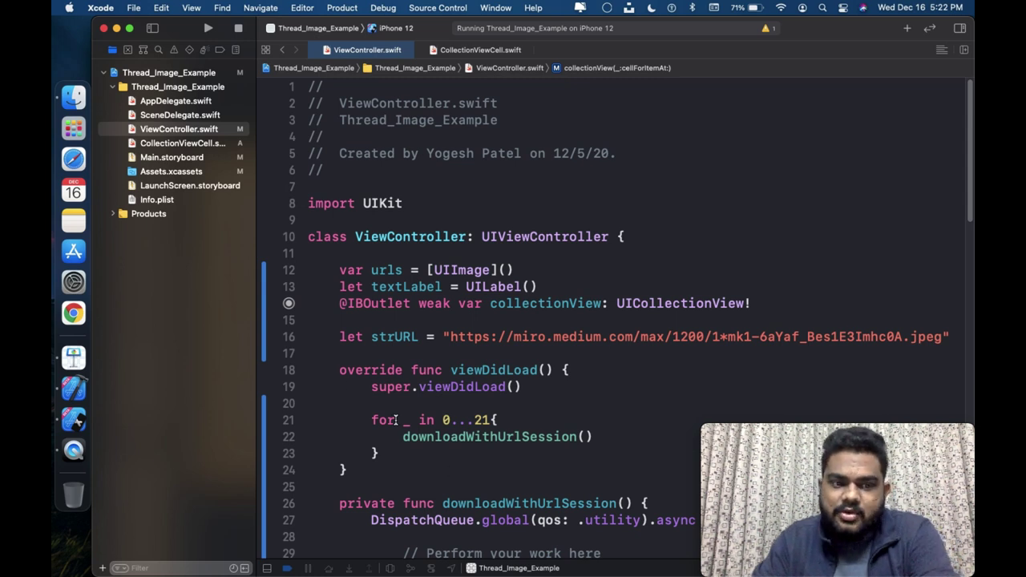
In the Keynote Thread deck, show the Next Video topics slide, then the thanks-for-watching slide.
click(80, 358)
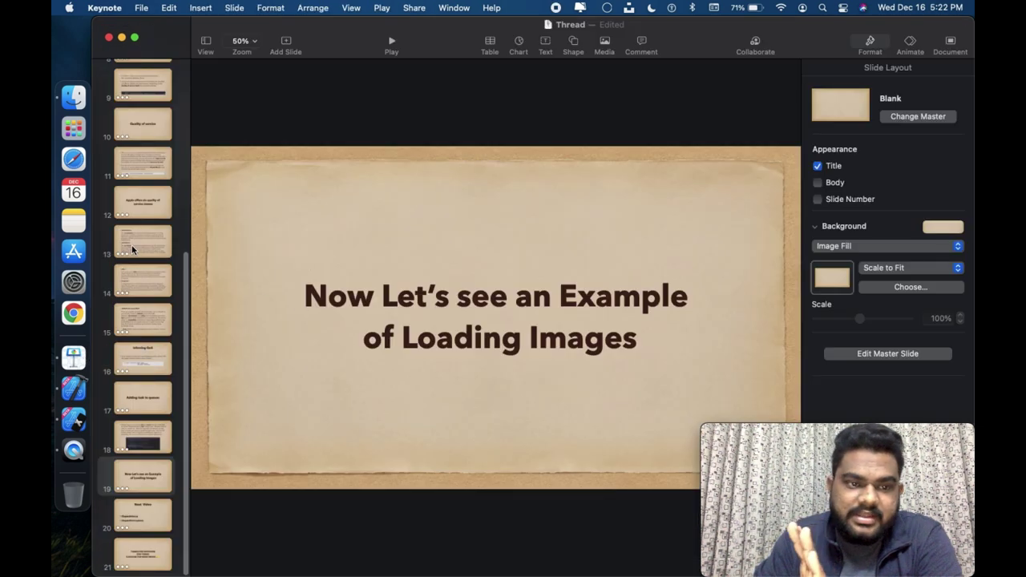
scroll(131, 240, up, 1)
scroll(131, 240, up, 1)
scroll(131, 241, up, 2)
scroll(131, 241, up, 3)
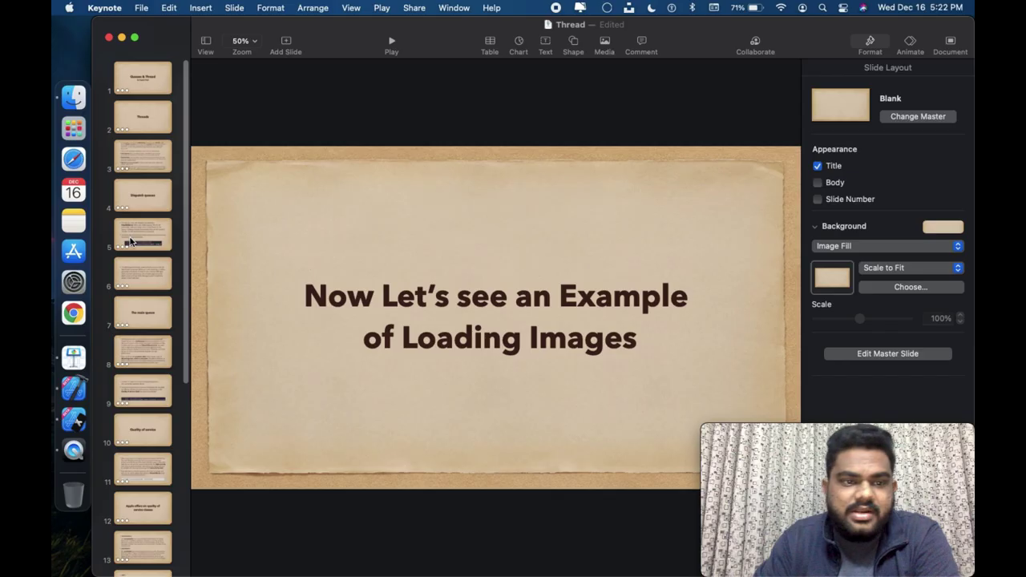
scroll(131, 241, up, 2)
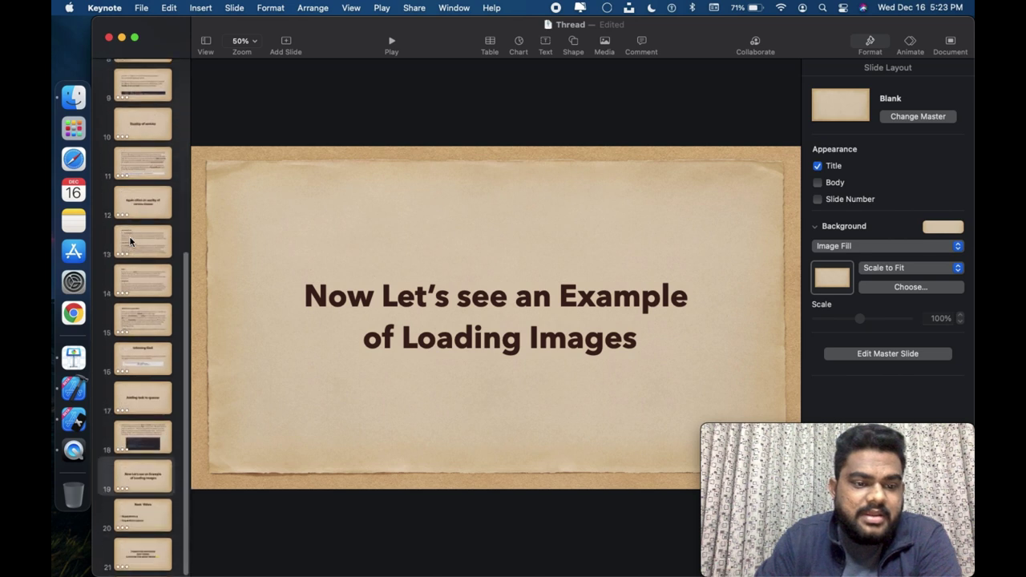
click(141, 511)
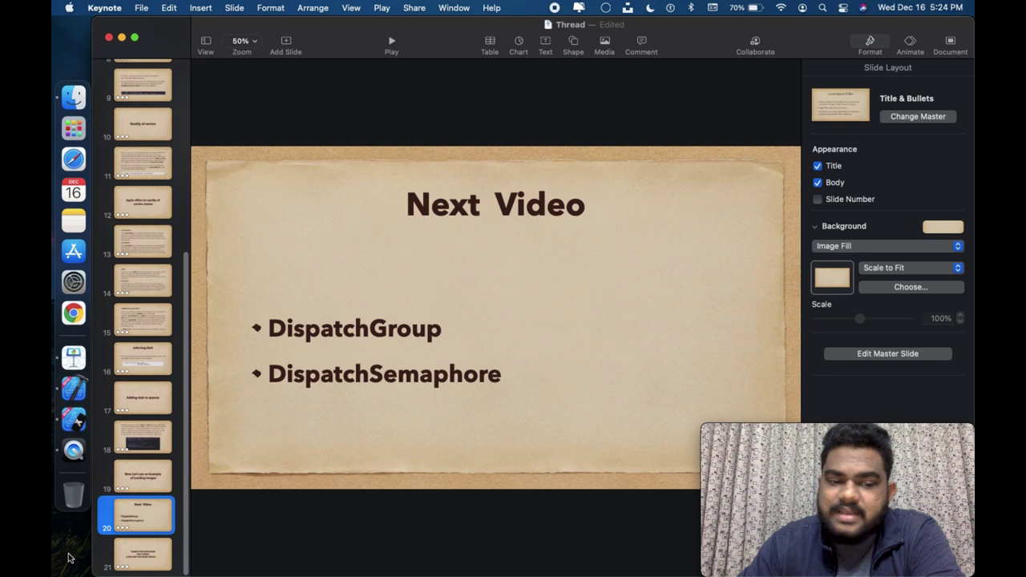
click(137, 554)
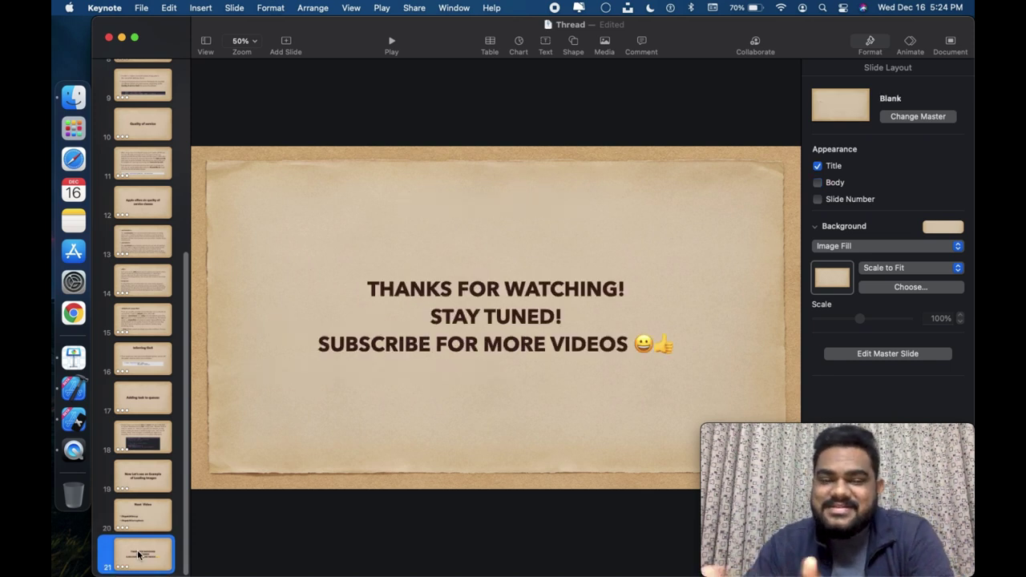